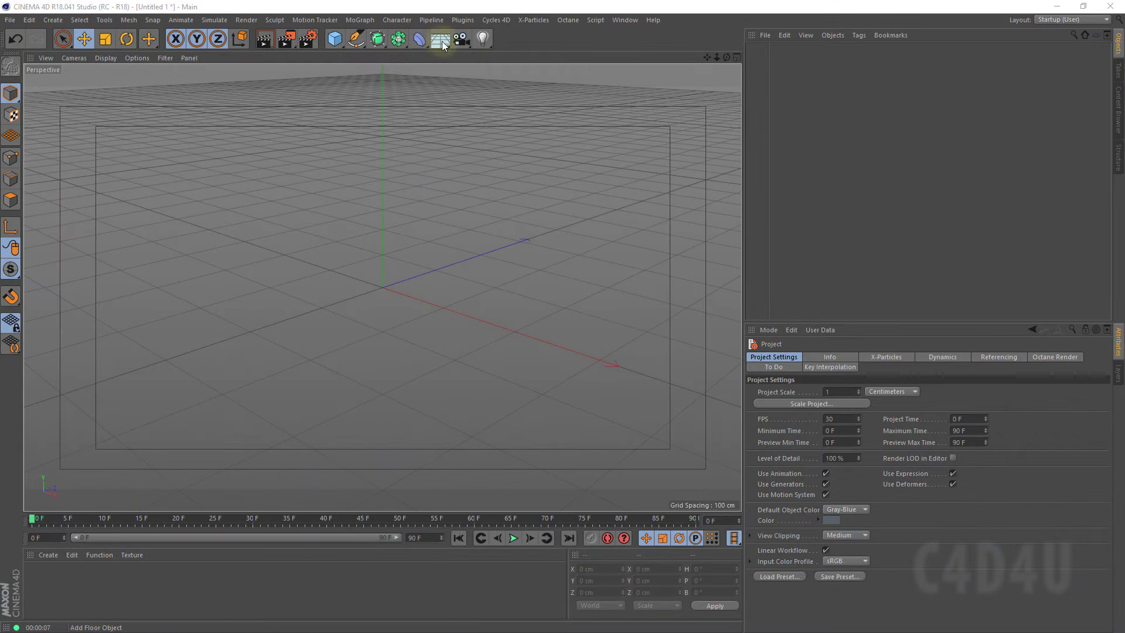
Add a Floor and a 100 cm Polygon raised about 232 cm above it, then orbit the view.
click(442, 40)
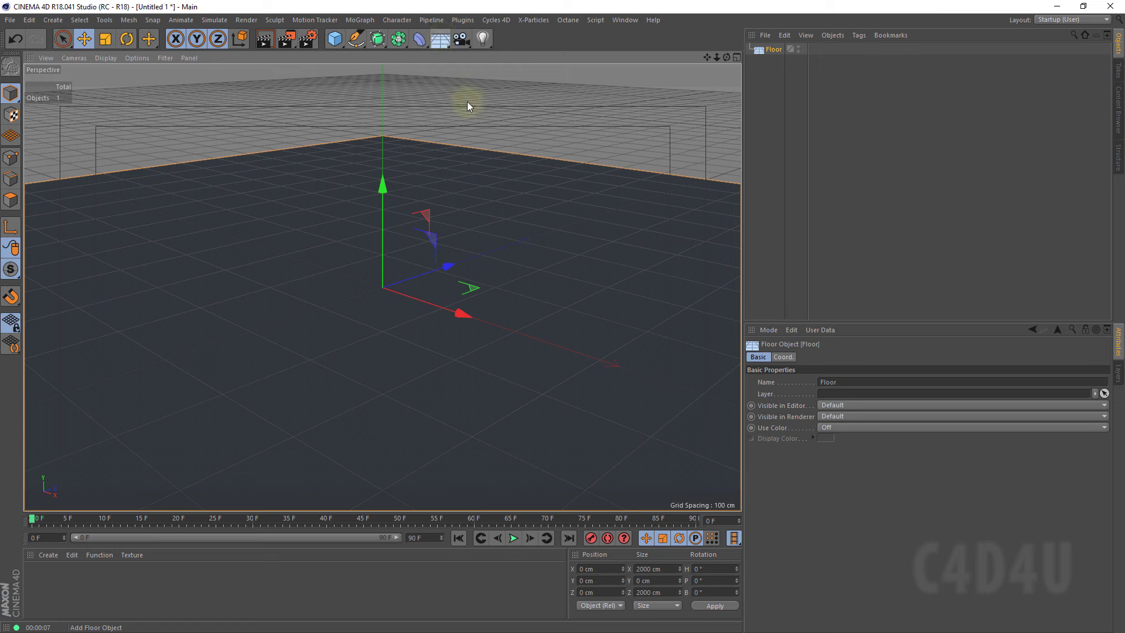
click(337, 48)
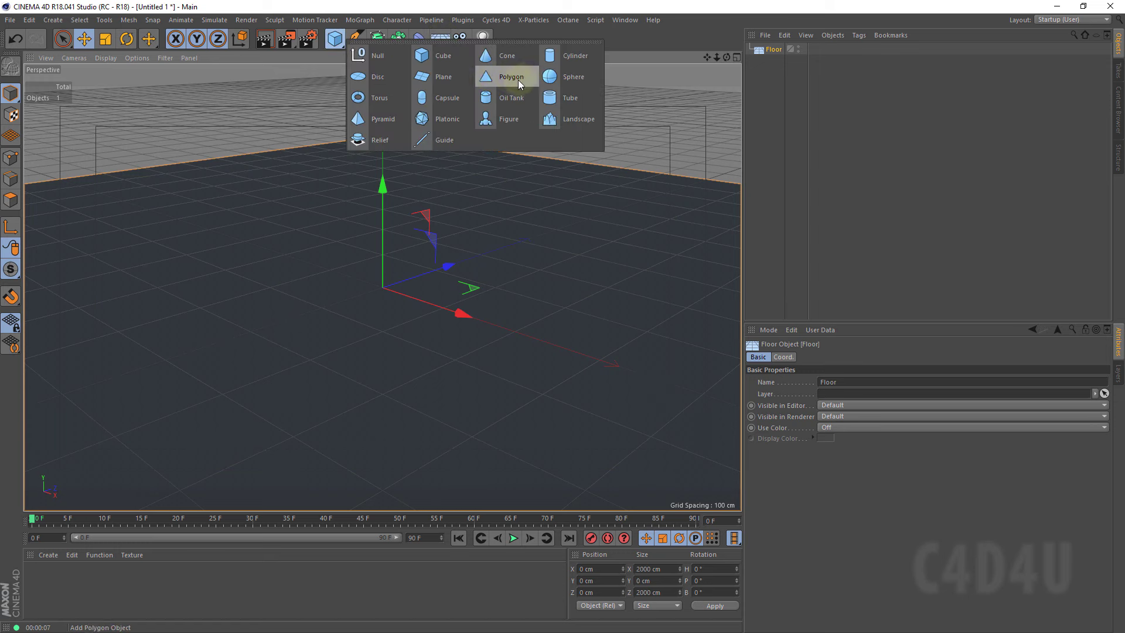
click(502, 80)
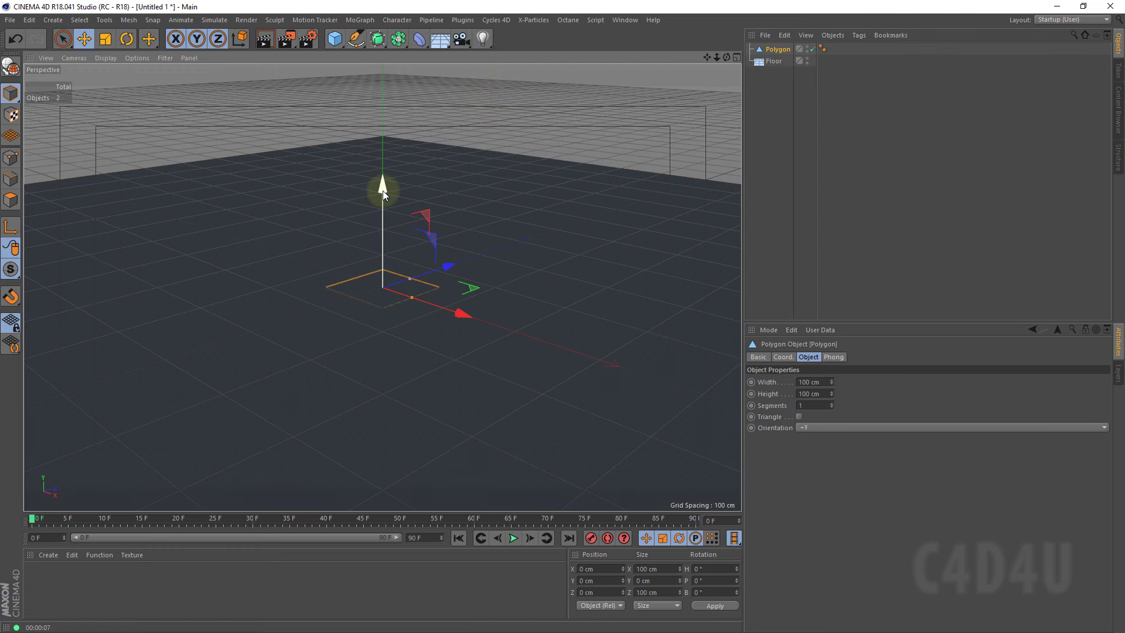
mouse_move(382, 191)
mouse_down()
mouse_move(563, 316)
mouse_move(388, 253)
mouse_up()
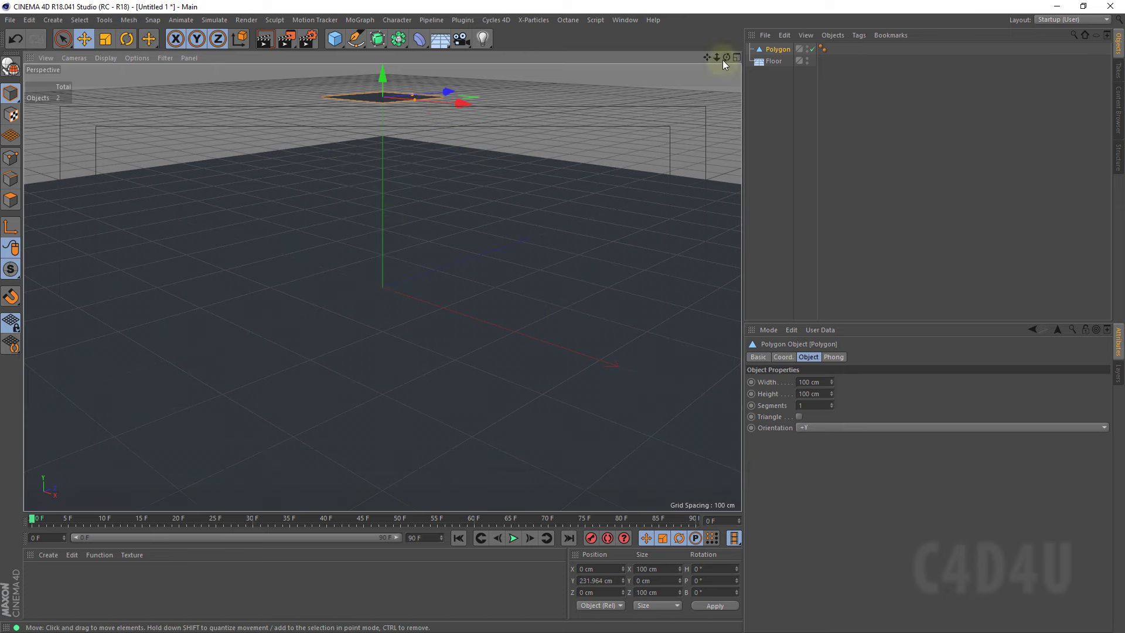
drag(727, 57, 563, 316)
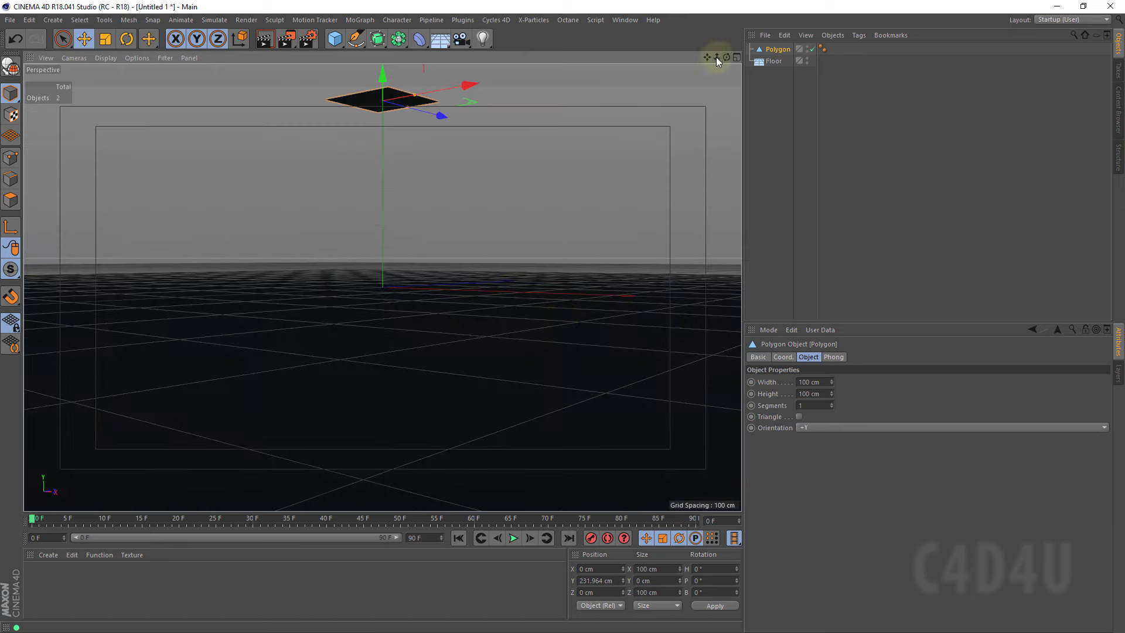
drag(706, 57, 708, 60)
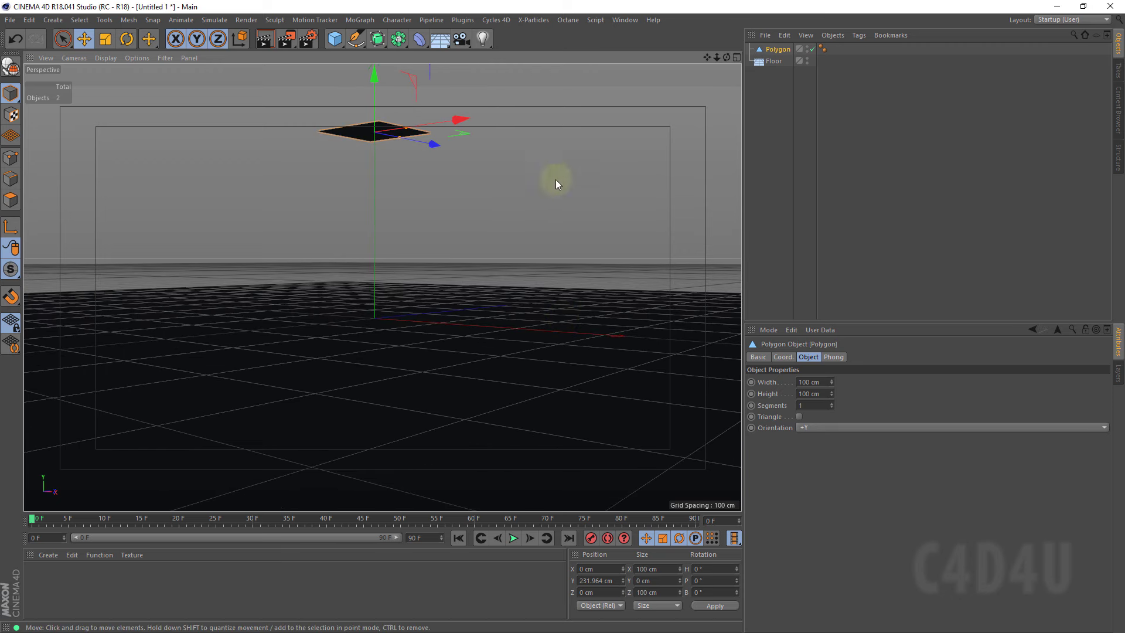
Add the Global Illumination effect to the render settings and run a test render.
click(267, 40)
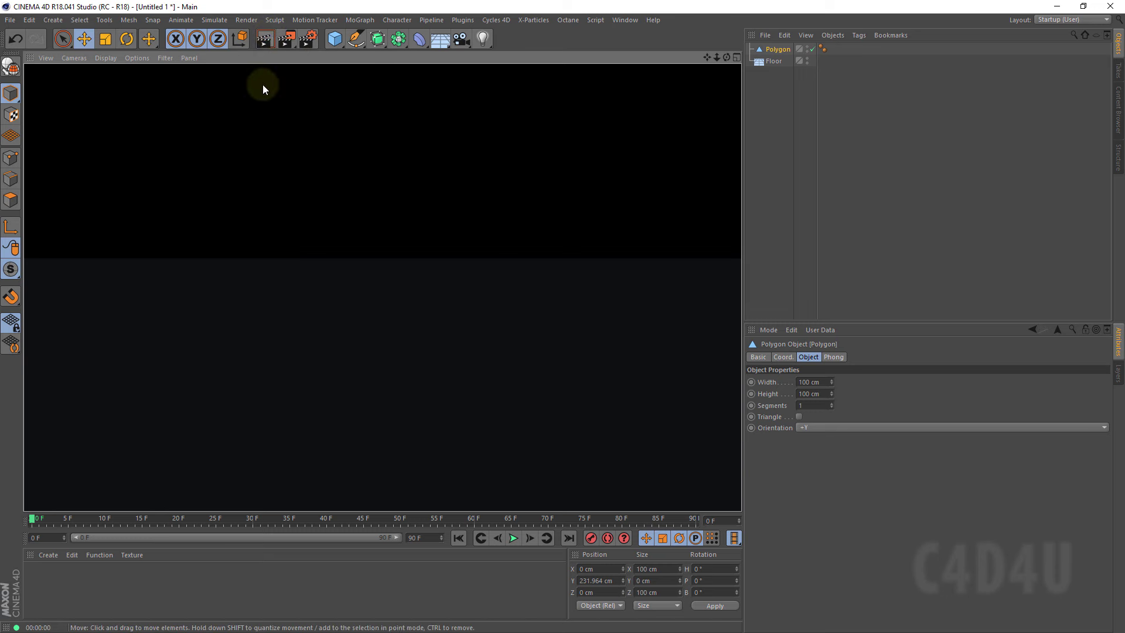
click(310, 38)
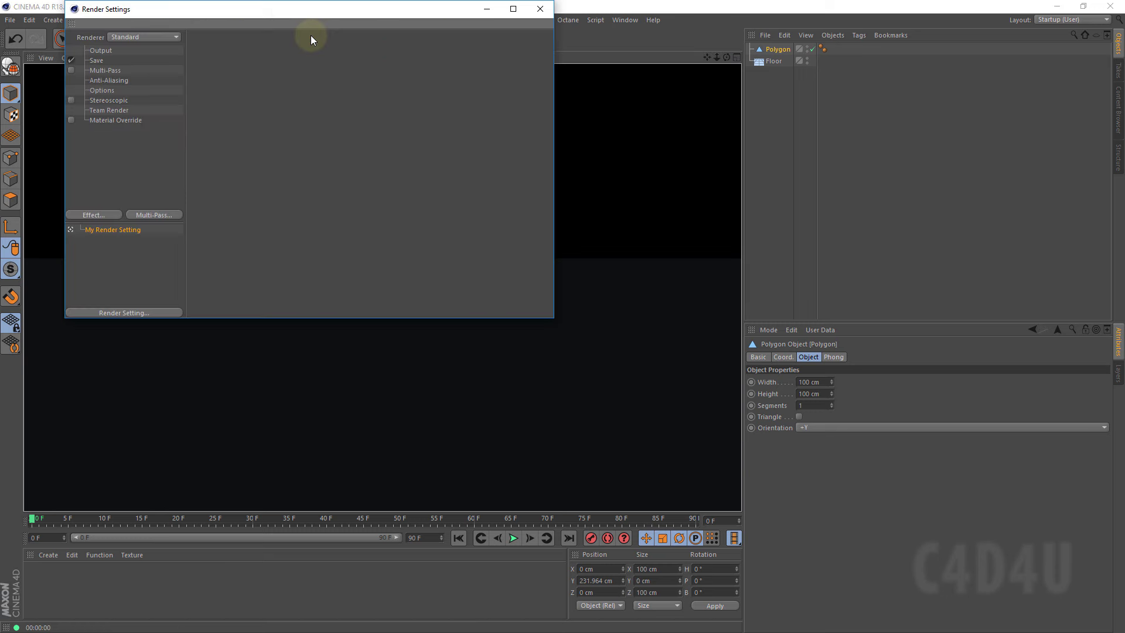
click(97, 214)
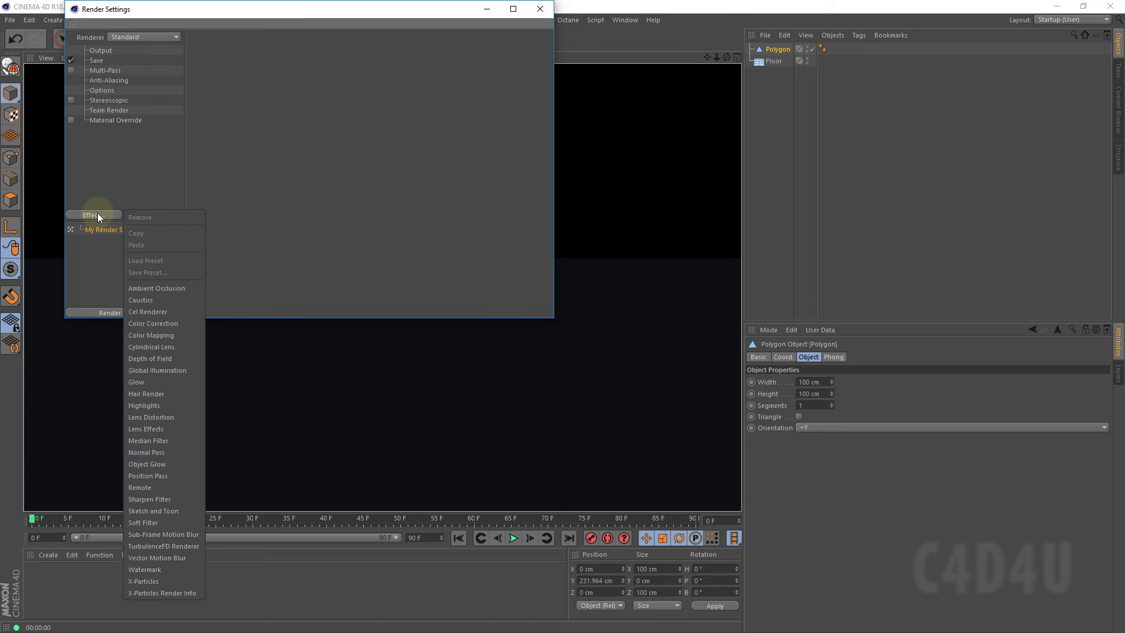
click(157, 369)
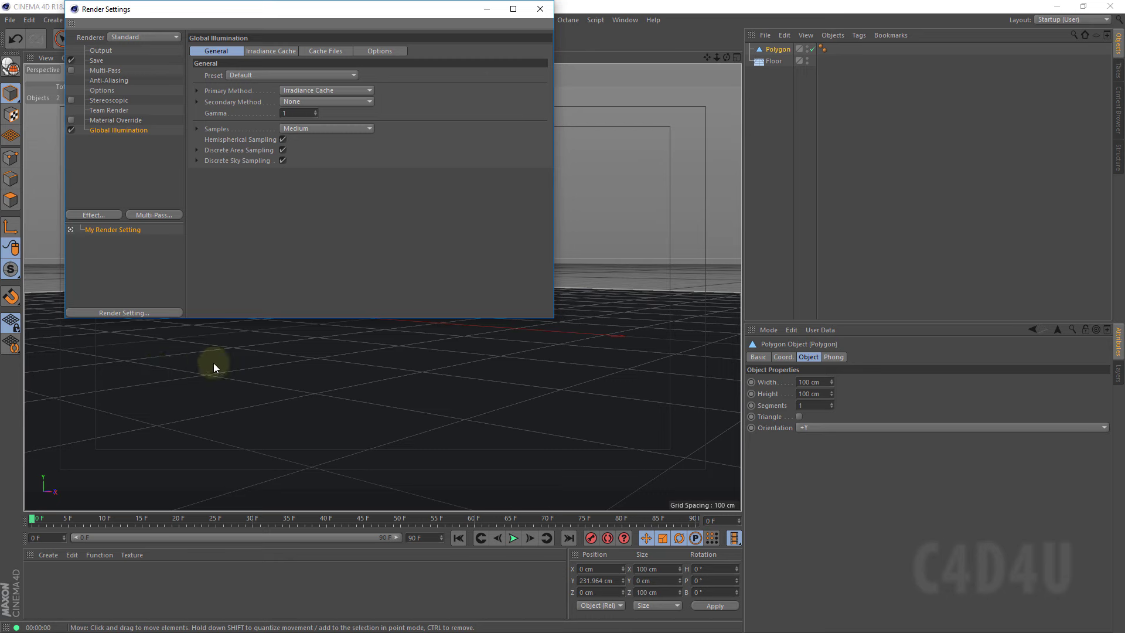
click(538, 10)
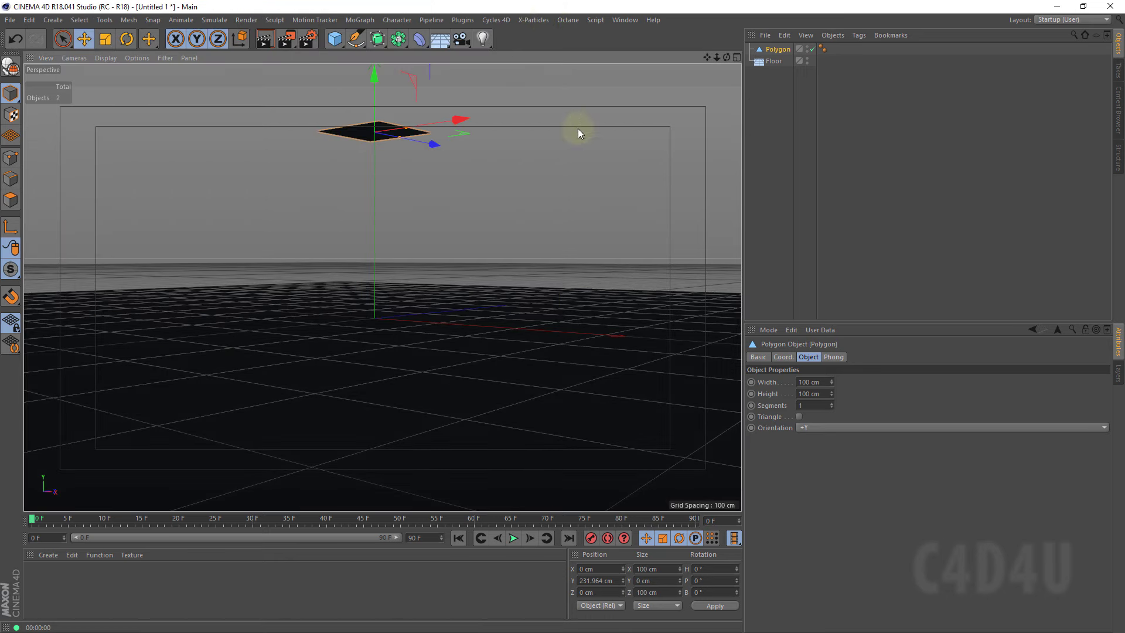
click(265, 39)
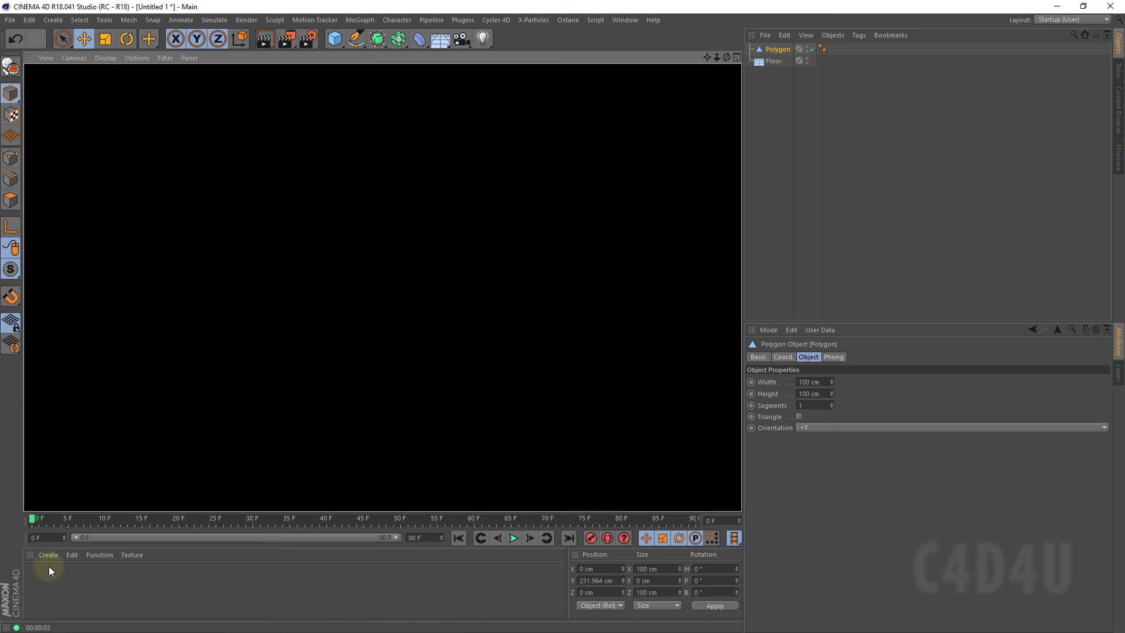
Create a material Mat with Color and Reflectance off and only Luminance on.
double_click(68, 581)
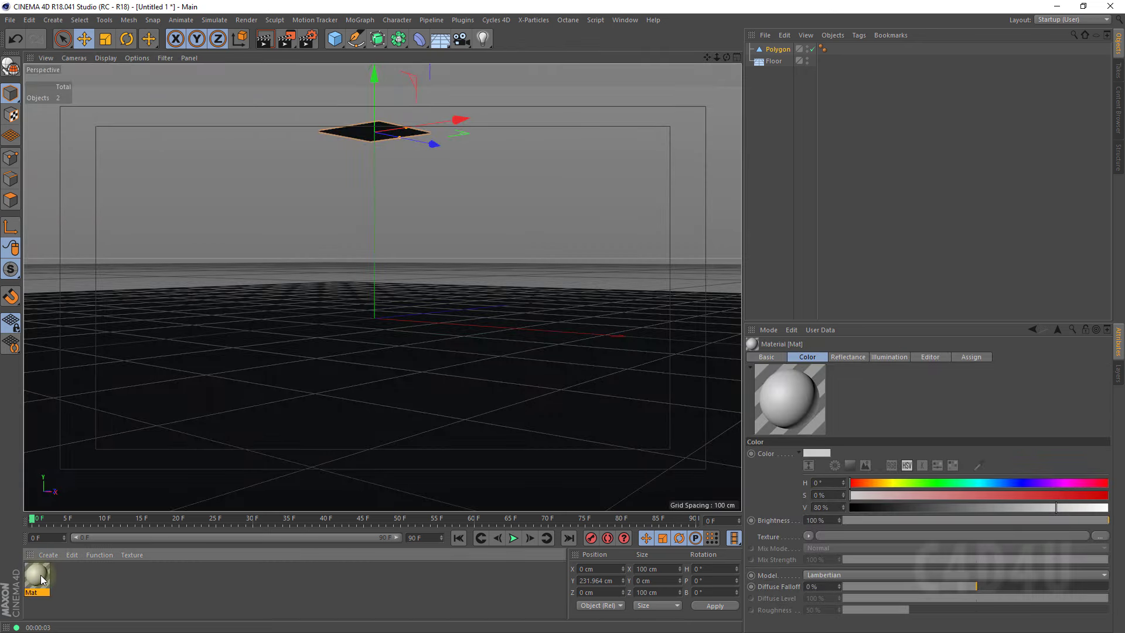
double_click(41, 577)
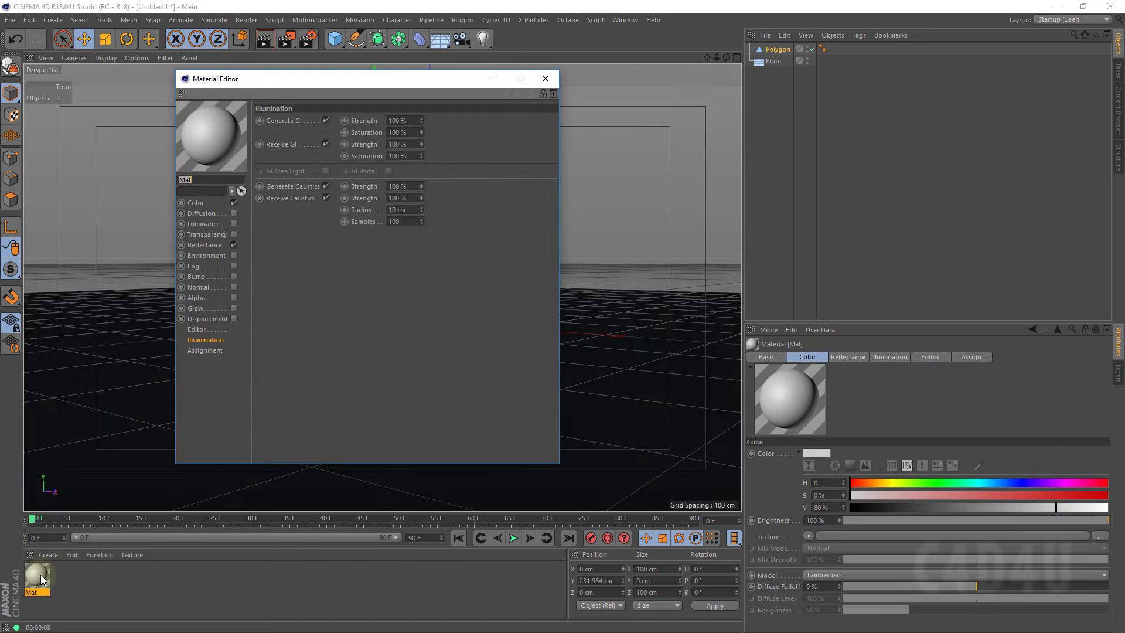
click(234, 203)
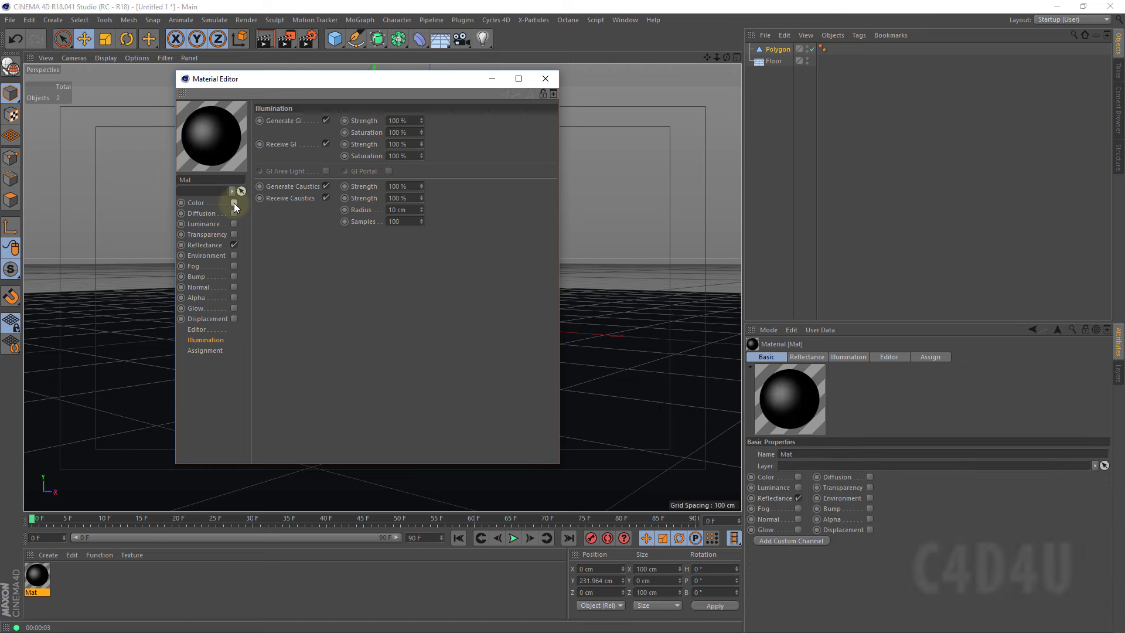
click(233, 245)
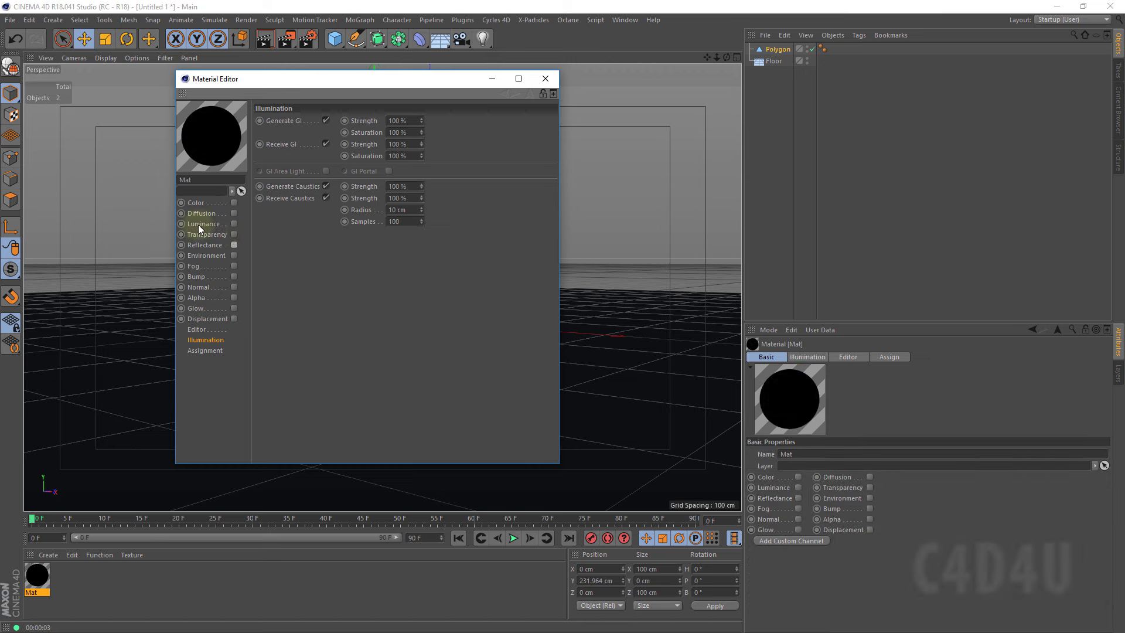
click(234, 224)
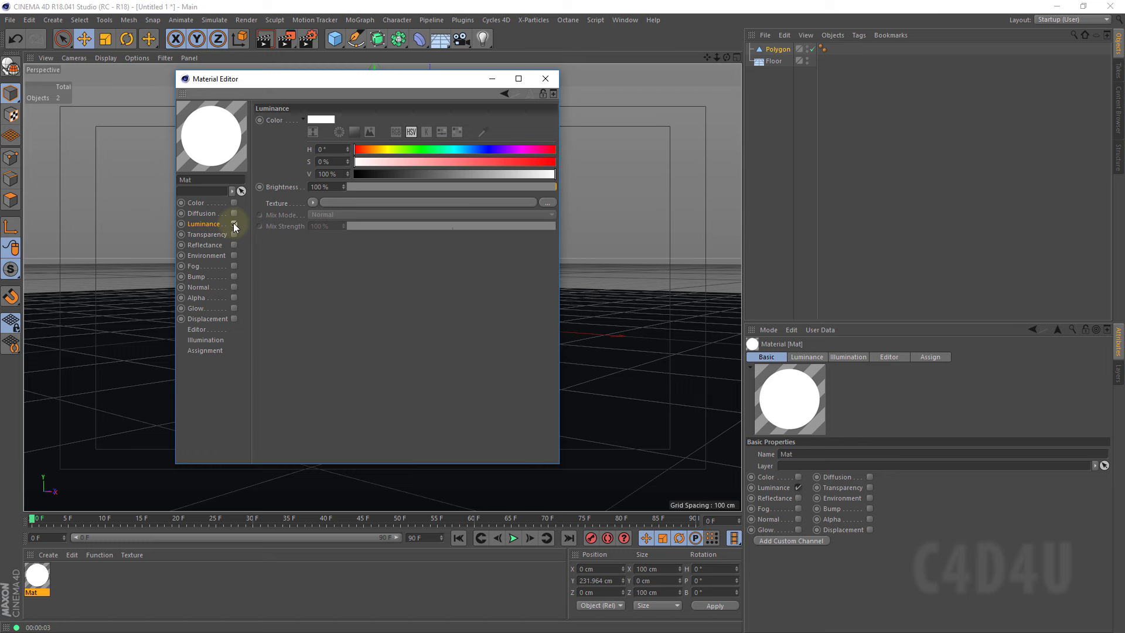
click(199, 341)
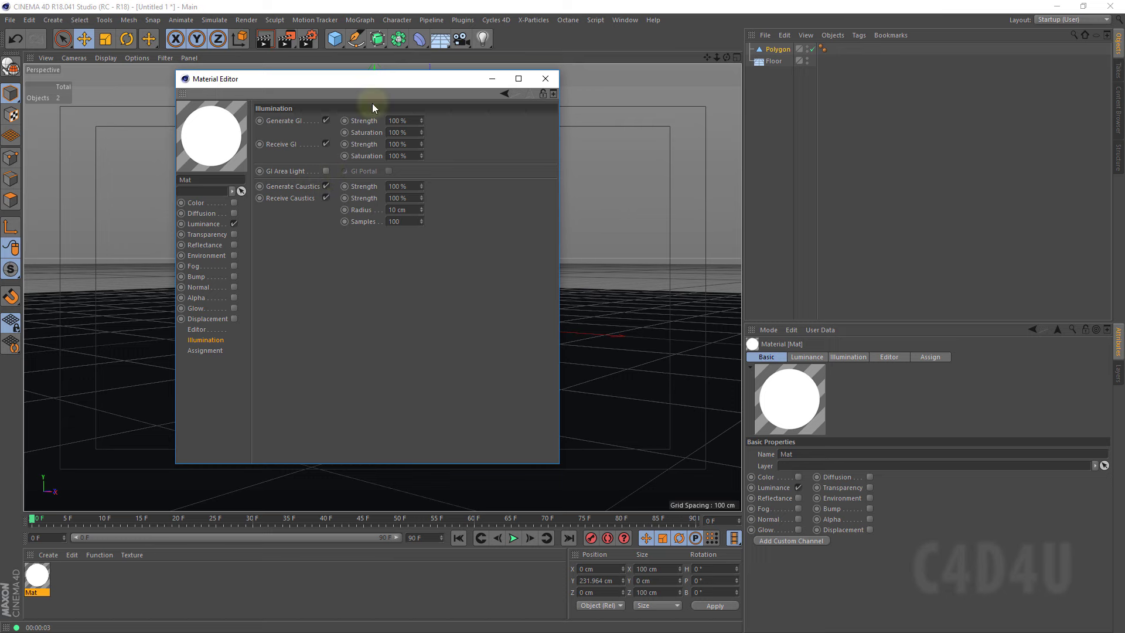
Apply Mat to the Polygon and render the glowing panel.
mouse_move(340, 82)
mouse_down()
mouse_move(936, 128)
mouse_move(921, 122)
mouse_up()
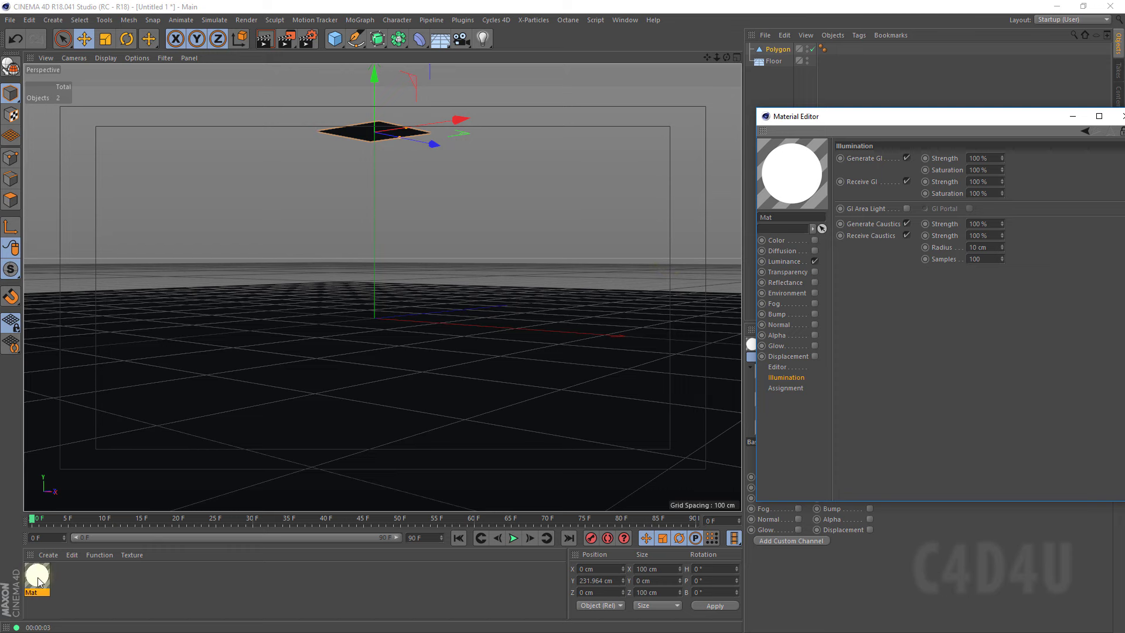
mouse_move(38, 580)
mouse_down()
mouse_move(372, 136)
mouse_move(797, 61)
mouse_move(773, 50)
mouse_up()
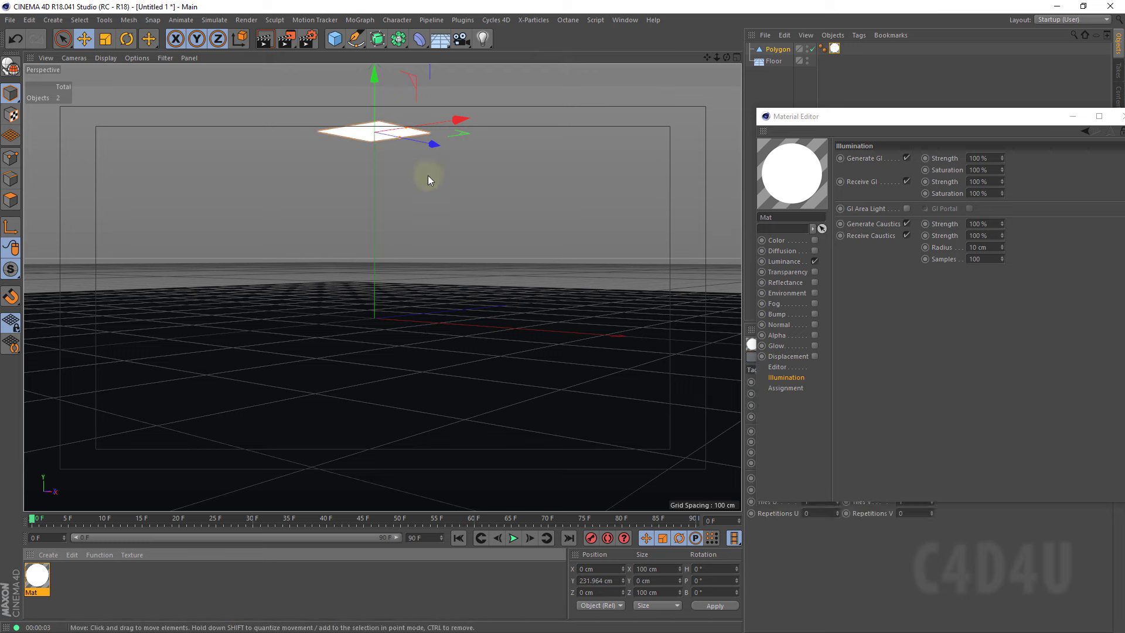
click(264, 39)
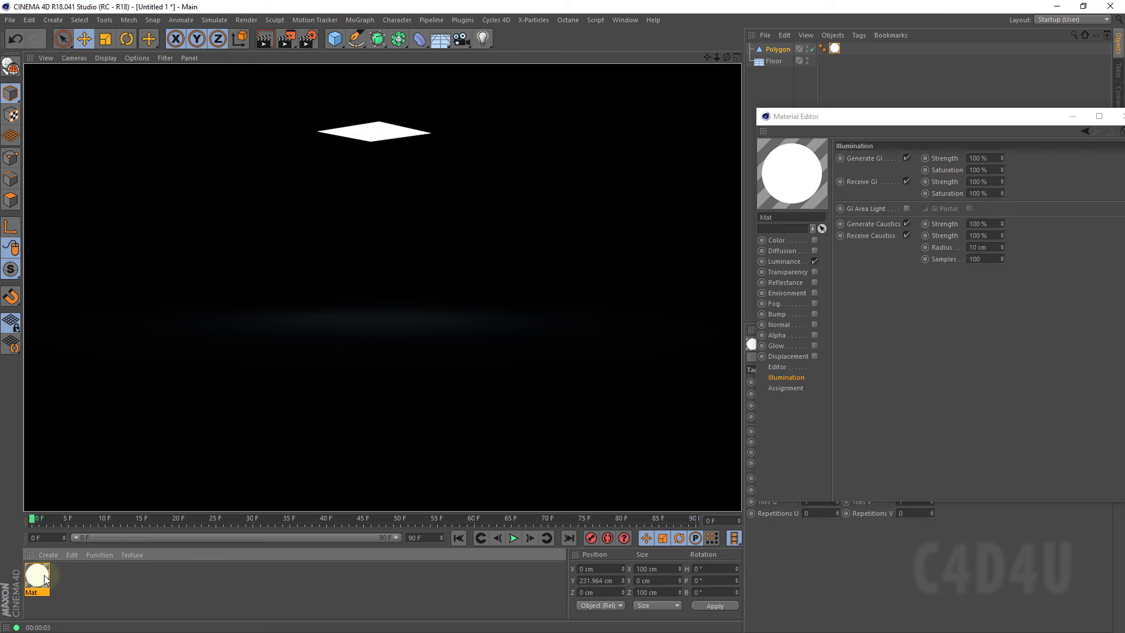
Set Mat's luminance brightness to 300% and render a preview.
drag(932, 116, 887, 108)
click(742, 254)
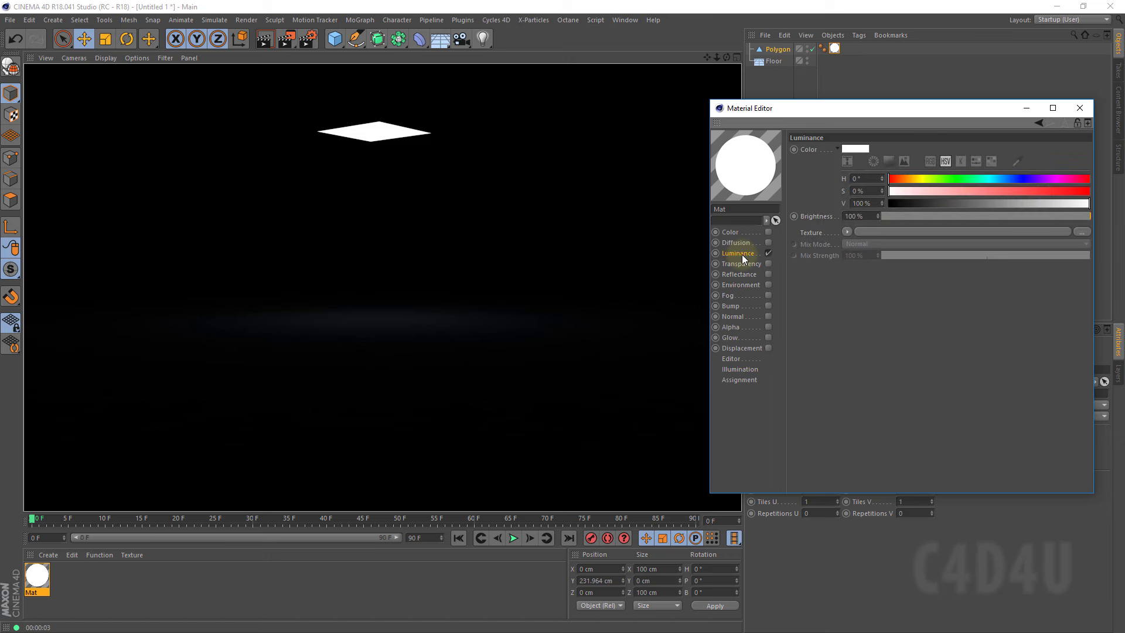
drag(868, 217, 836, 218)
text(300)
key(Return)
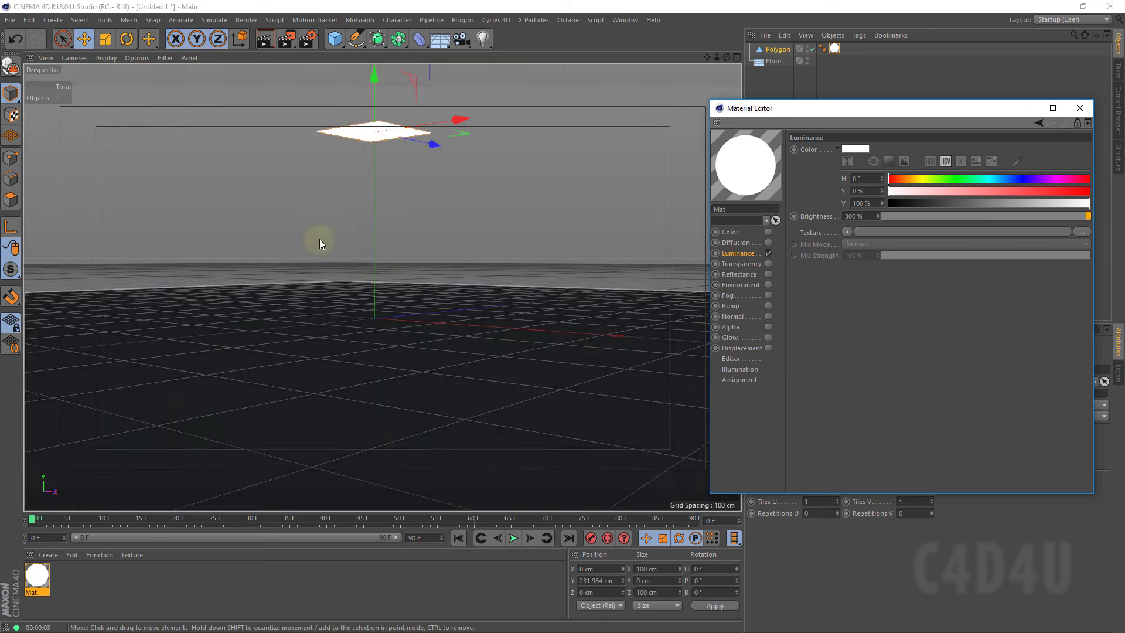
click(265, 39)
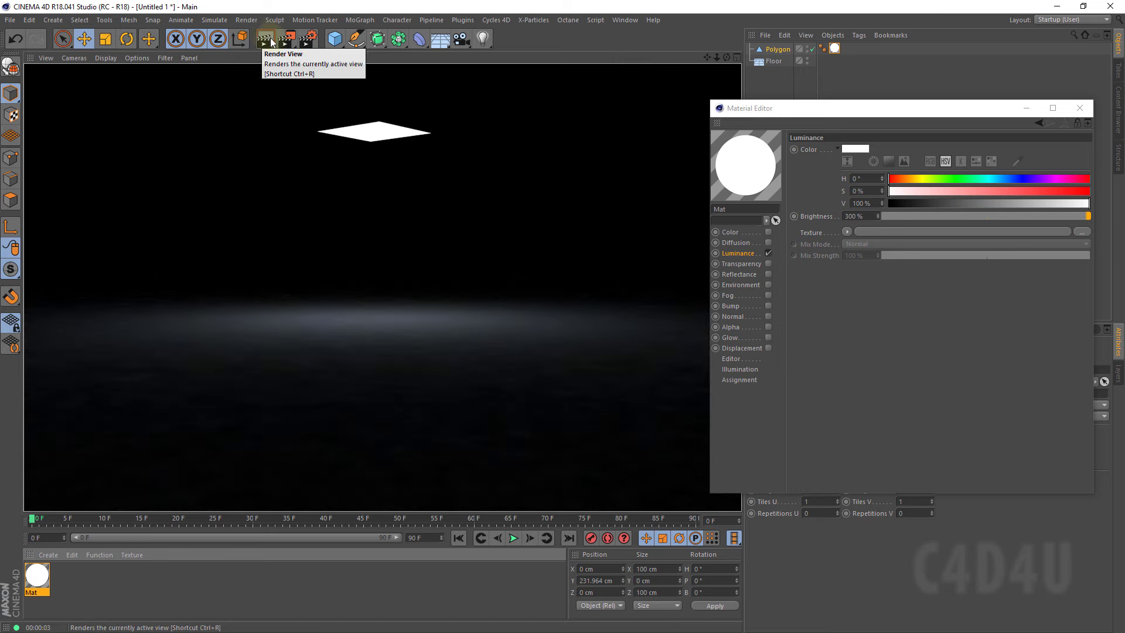
click(714, 59)
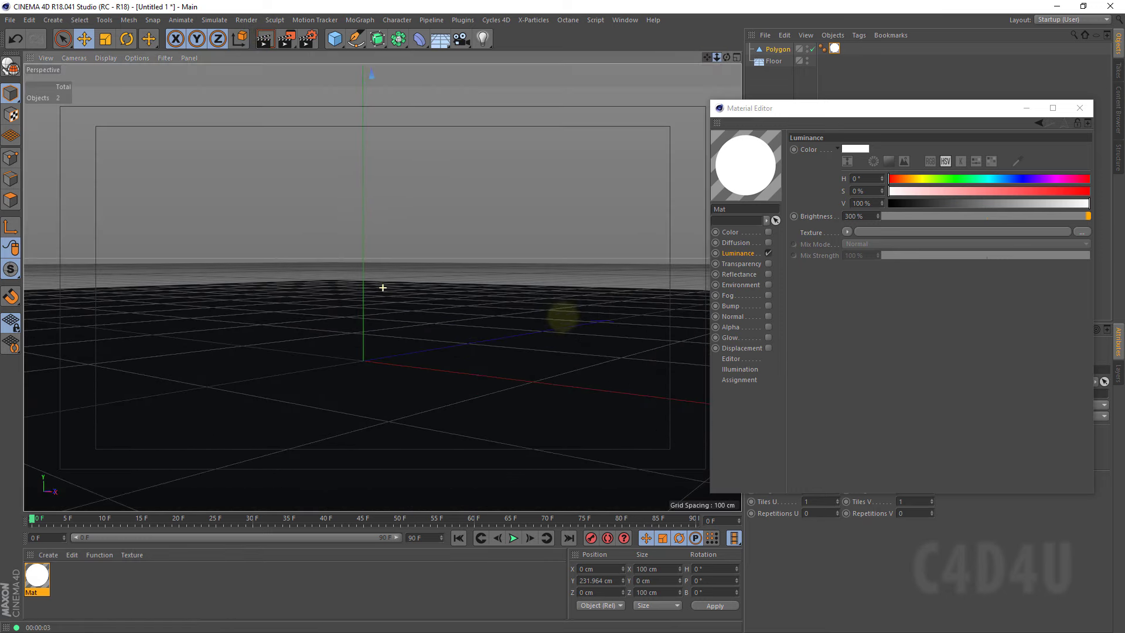
Adjust the view, raise luminance brightness to 500%, and render again.
mouse_move(707, 57)
mouse_down()
mouse_move(382, 289)
mouse_move(621, 66)
mouse_up()
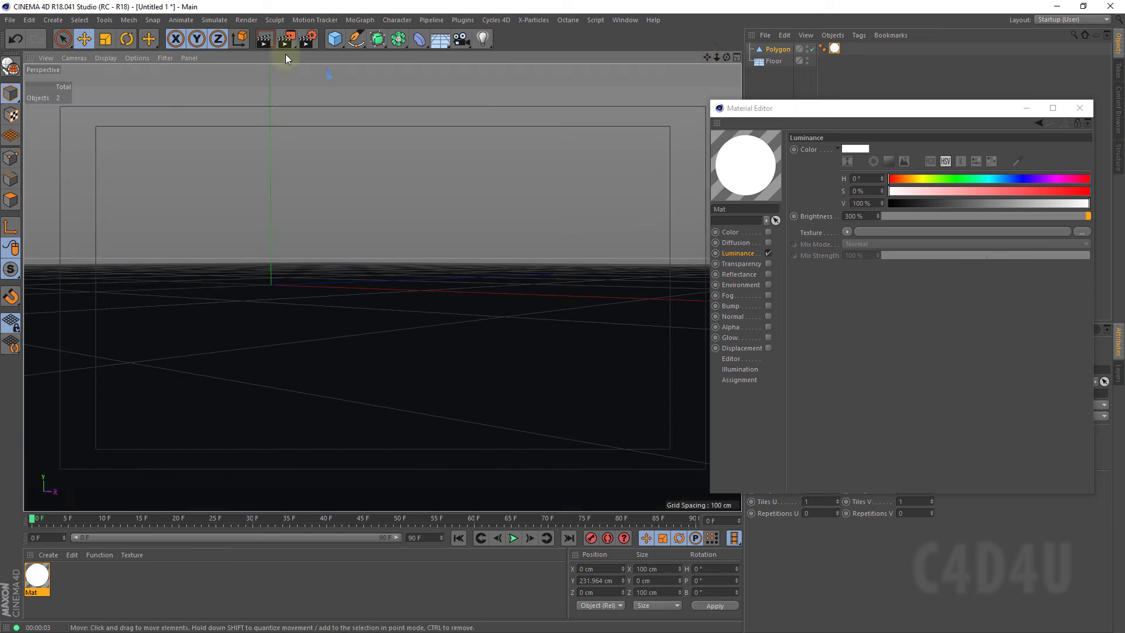
click(265, 40)
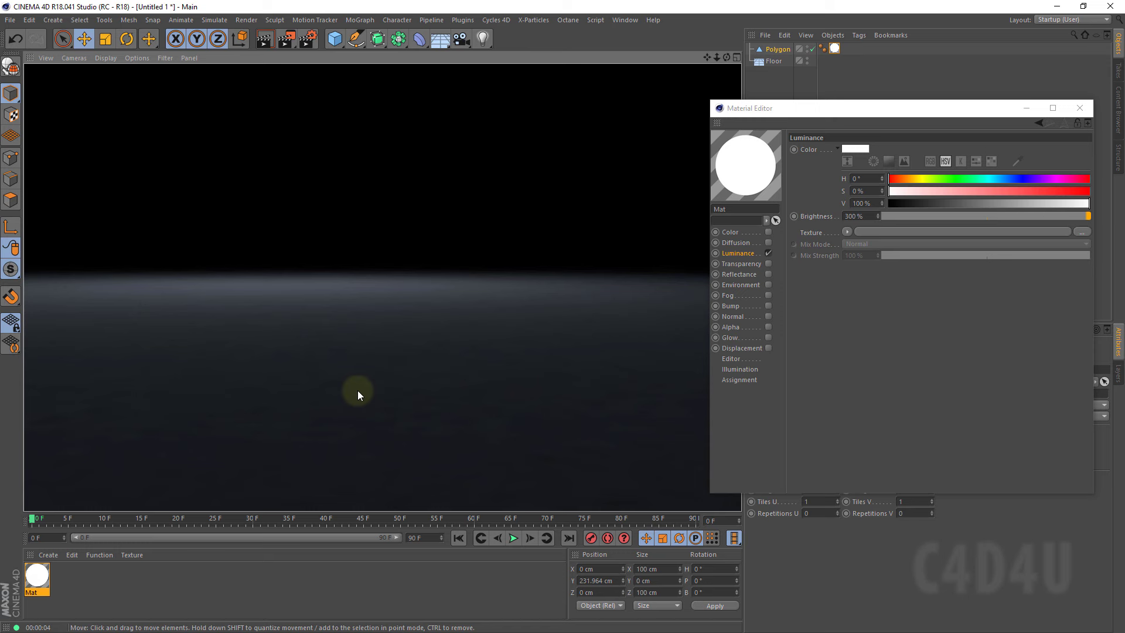
click(854, 216)
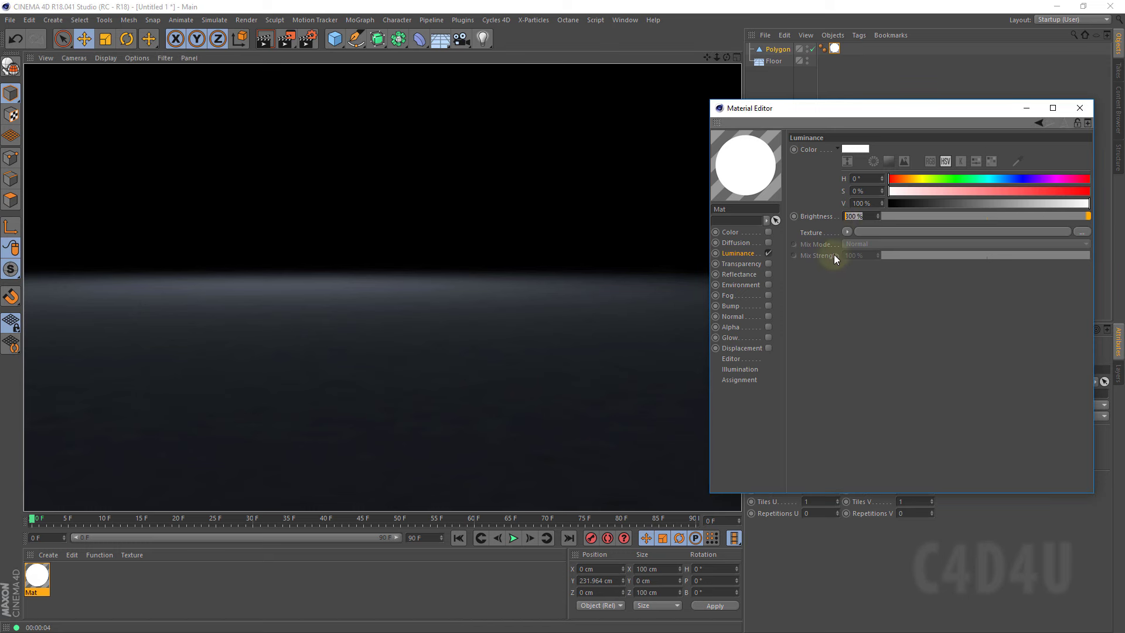
text(500)
key(Return)
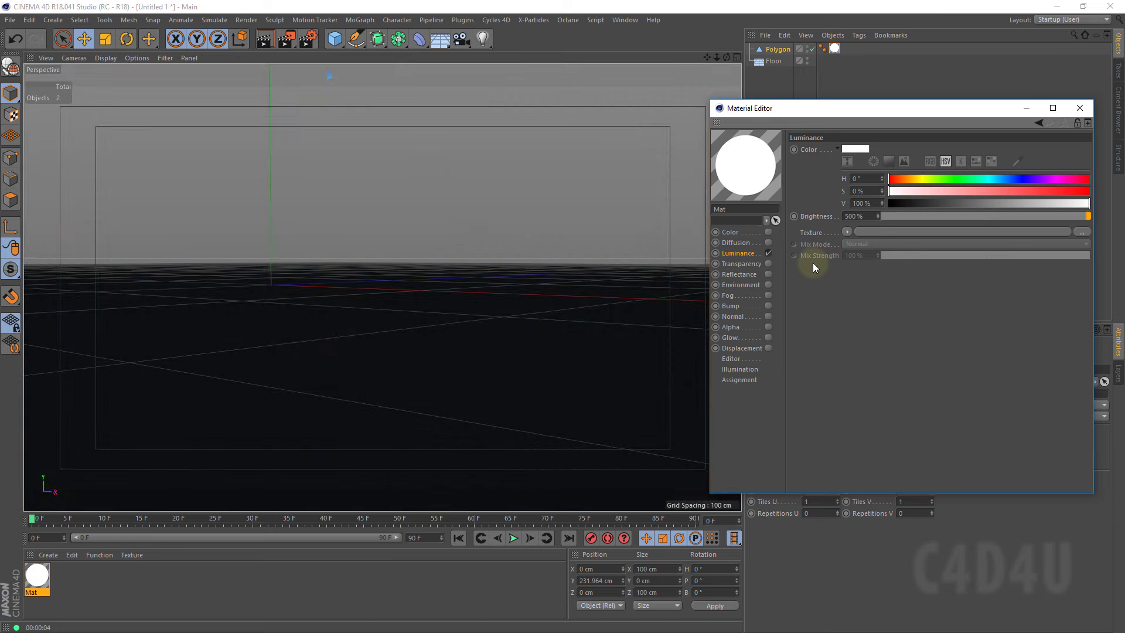
click(262, 41)
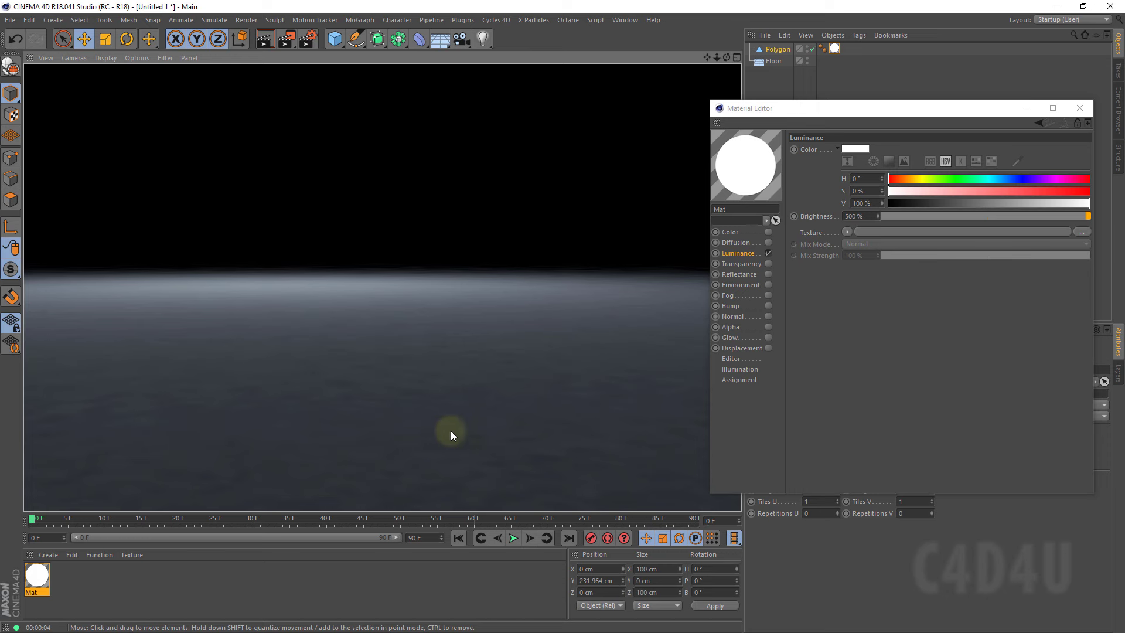
Enable GI Area Light in Mat's Illumination settings, render, and close the Material Editor.
click(741, 369)
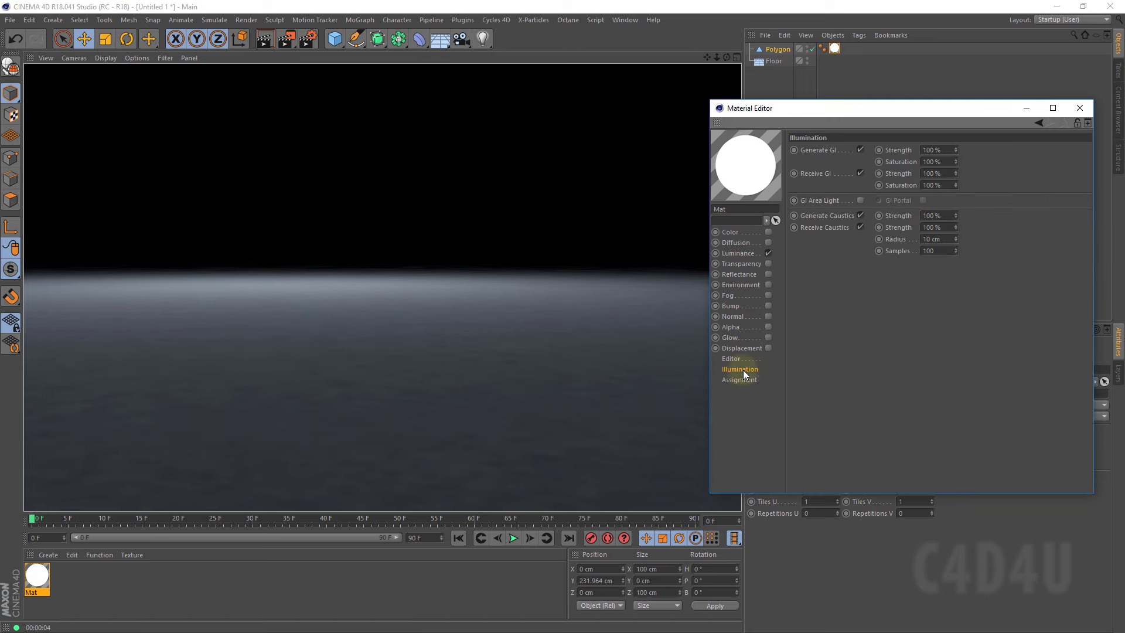
click(860, 200)
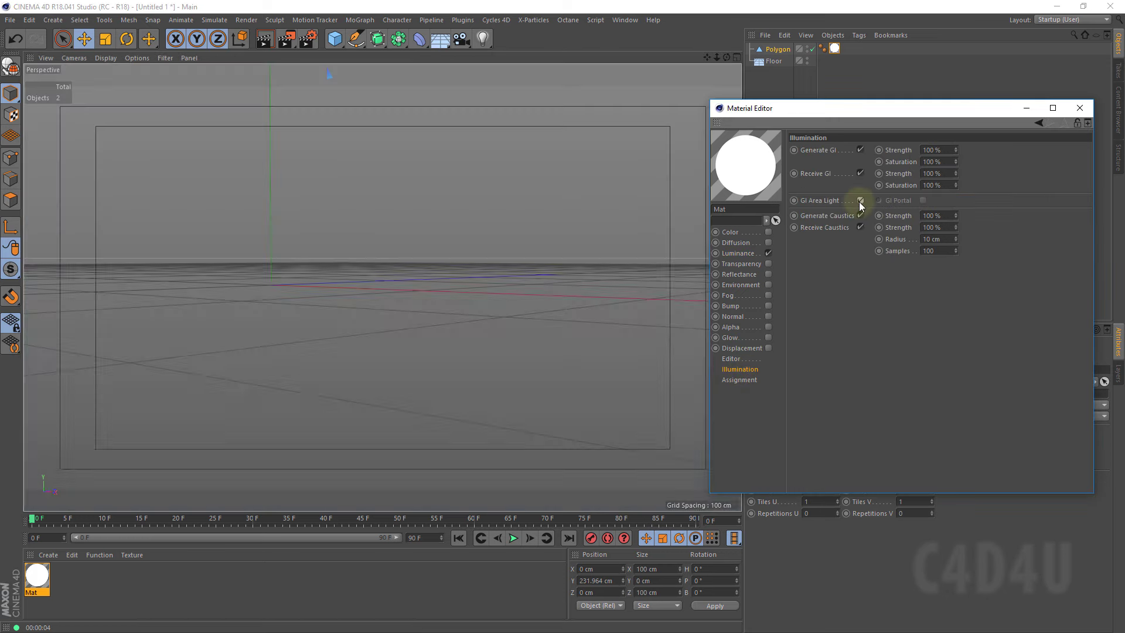
click(269, 40)
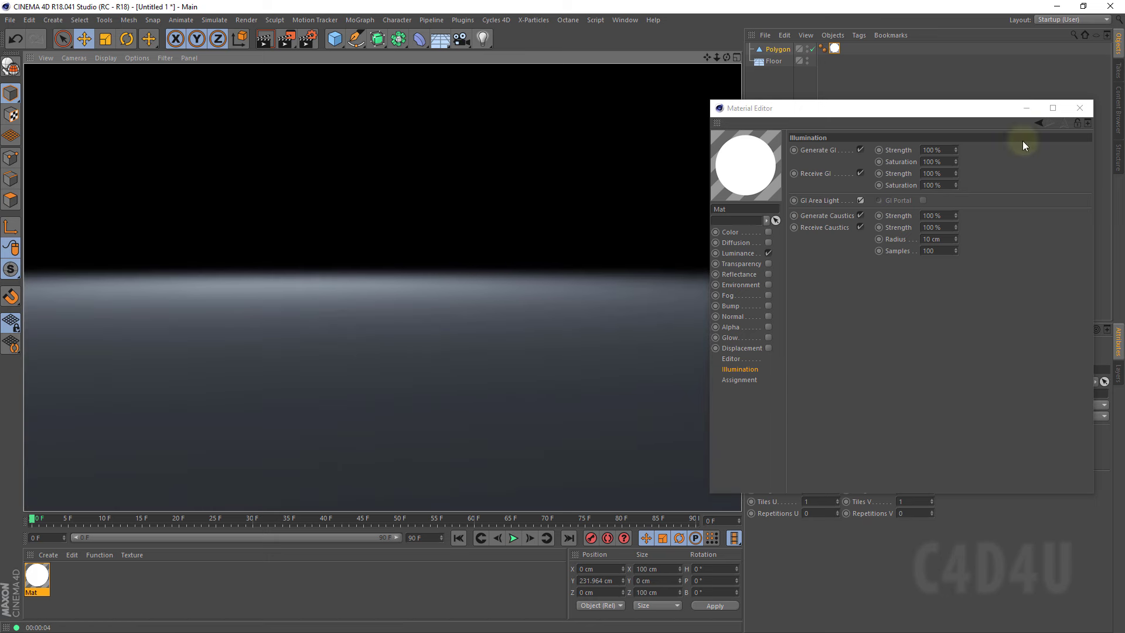
click(1080, 109)
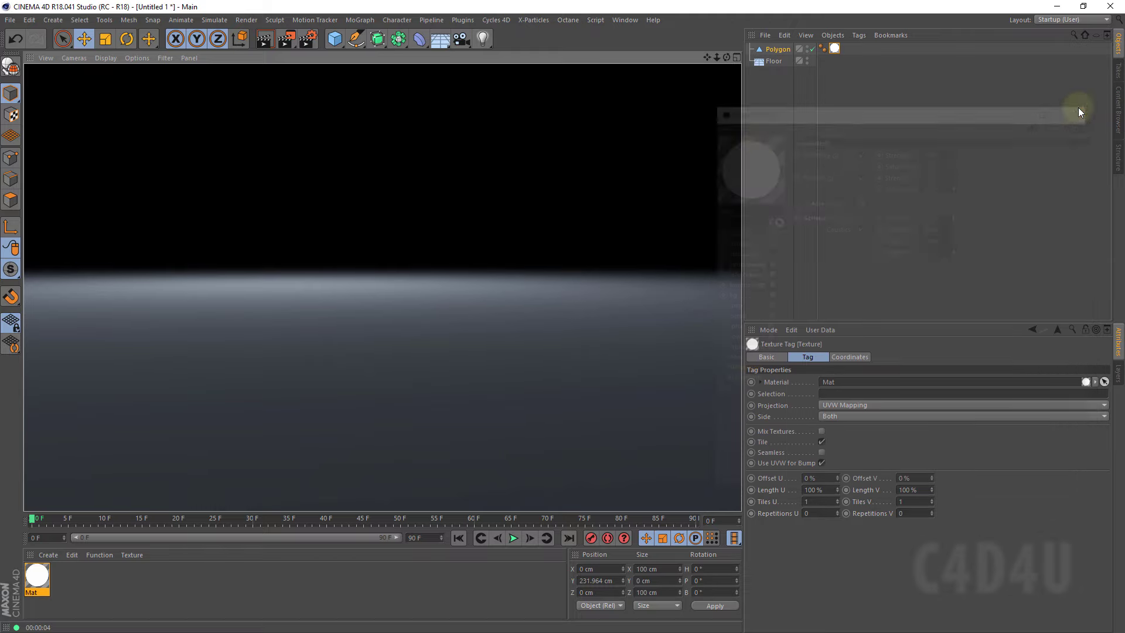
drag(718, 58, 561, 314)
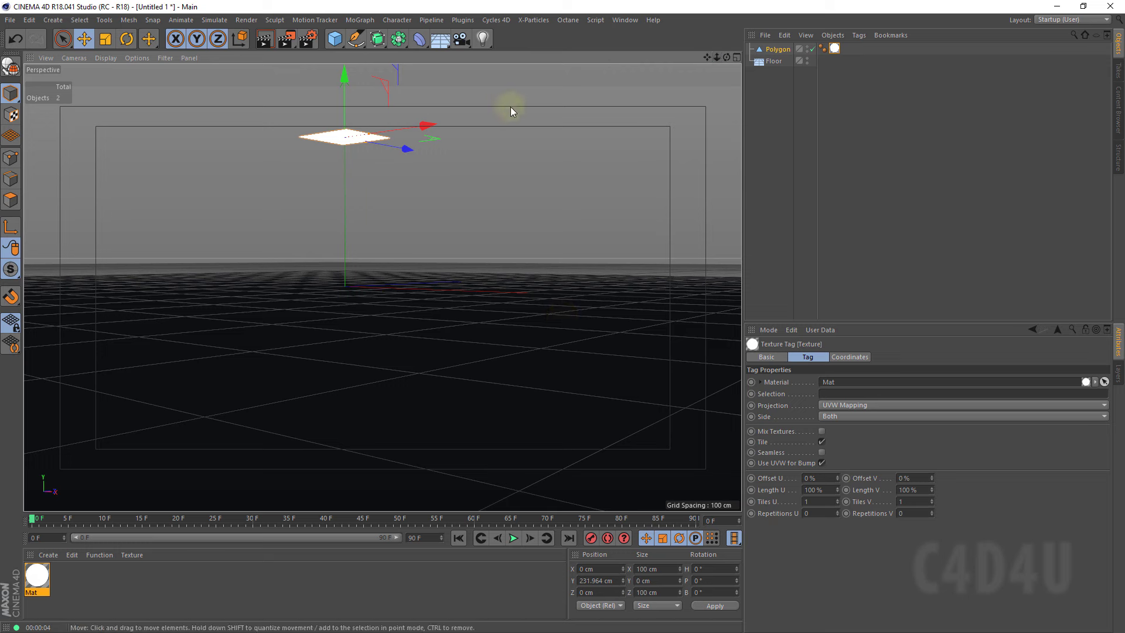
Add a MoGraph Cloner holding the Polygon, set to Grid Array mode.
click(361, 21)
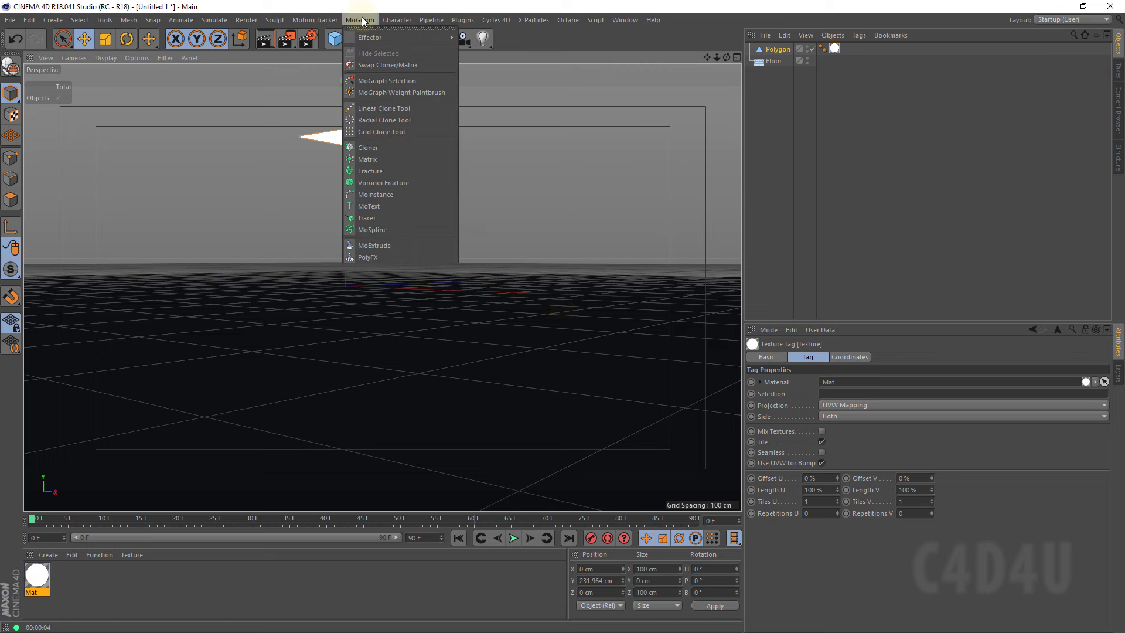
click(367, 145)
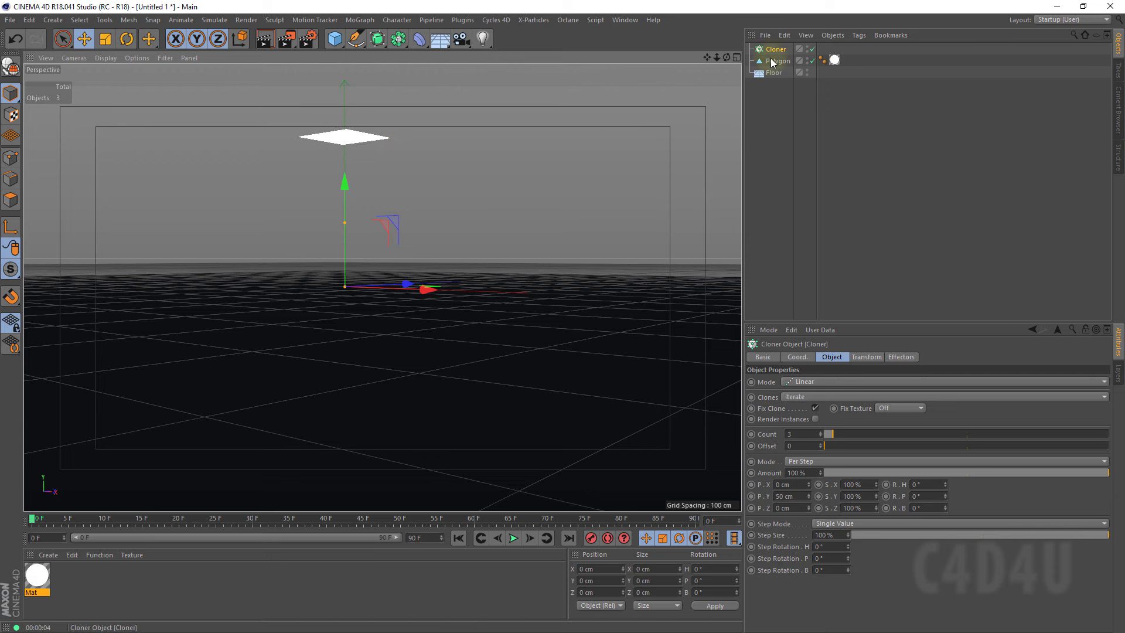
mouse_move(773, 61)
mouse_down()
mouse_move(785, 57)
mouse_move(776, 51)
mouse_up()
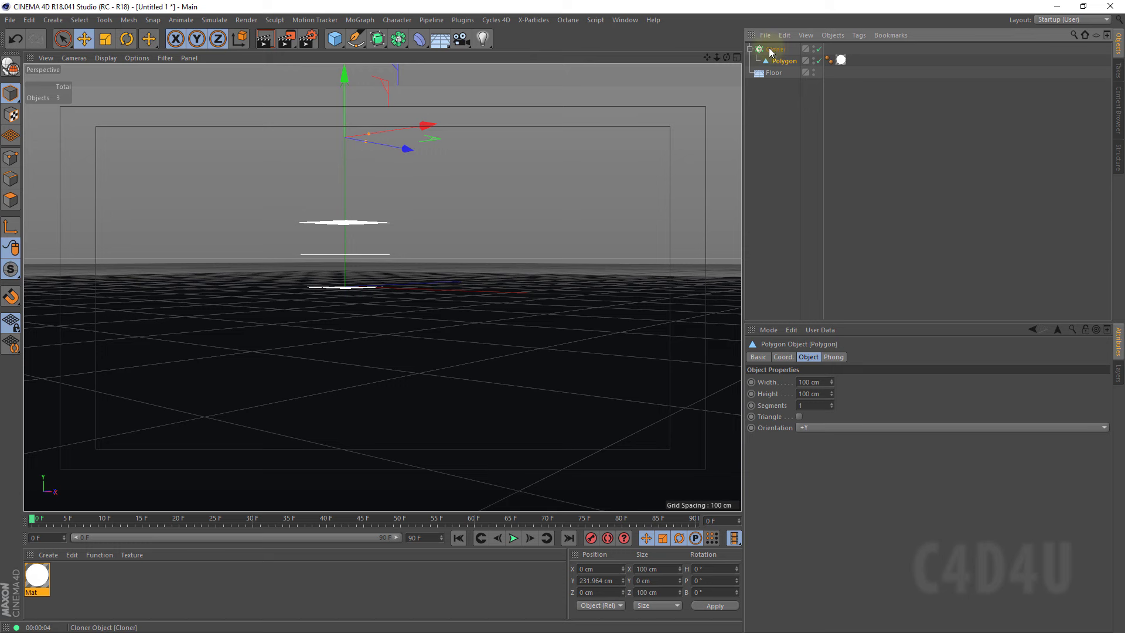
click(774, 50)
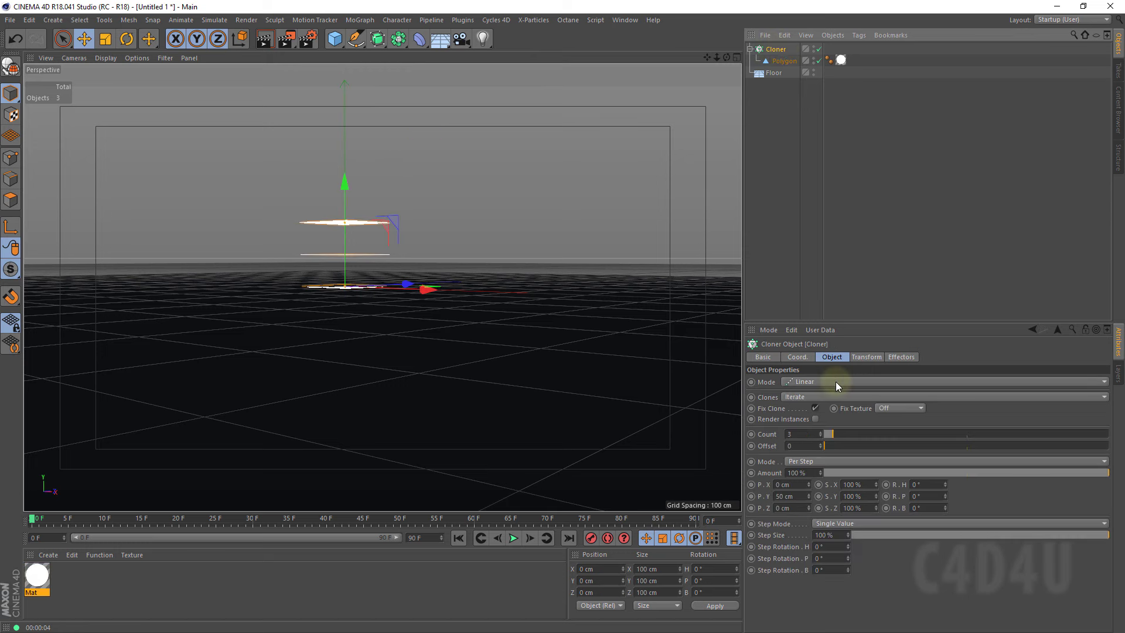
click(836, 382)
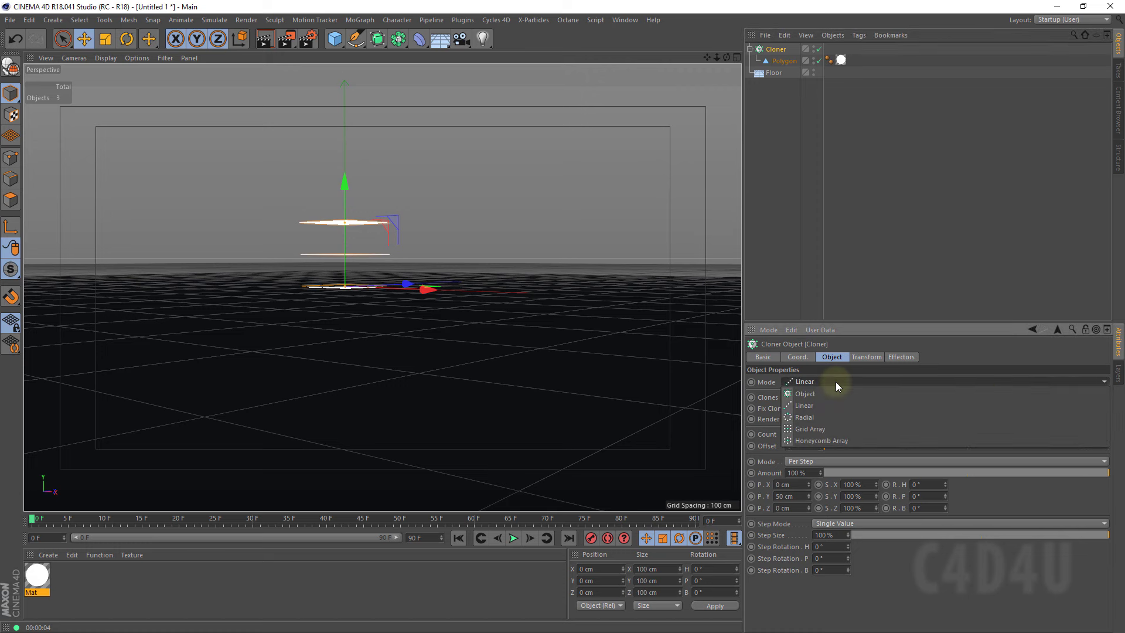
click(829, 430)
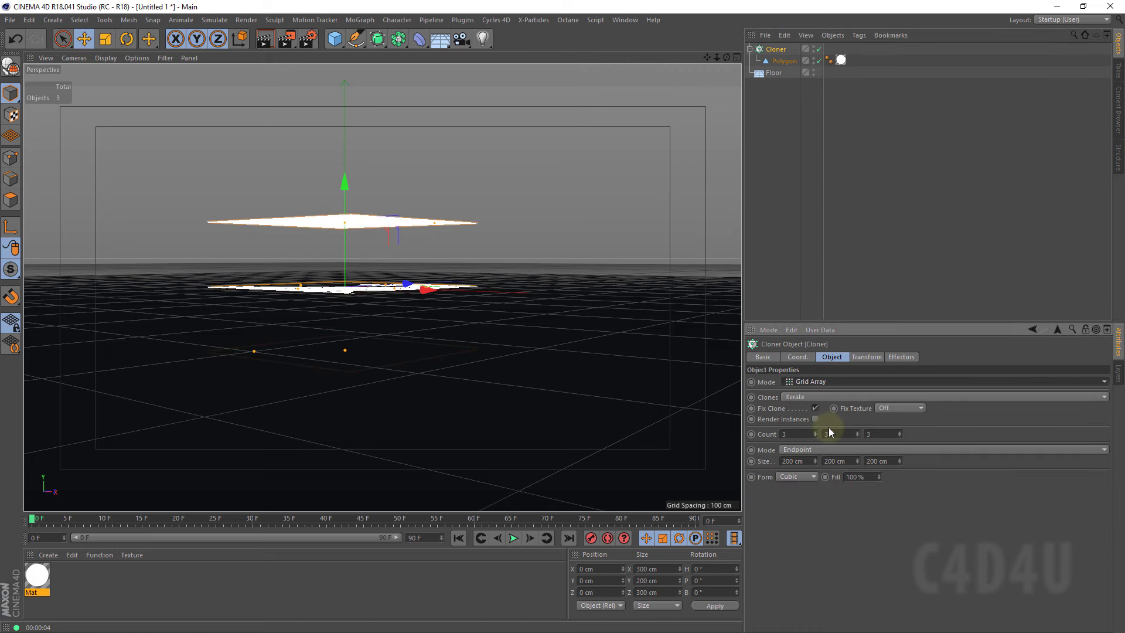
Set the Cloner count to 10/1/2 and size to 2000 cm X, 400 cm Z.
double_click(781, 434)
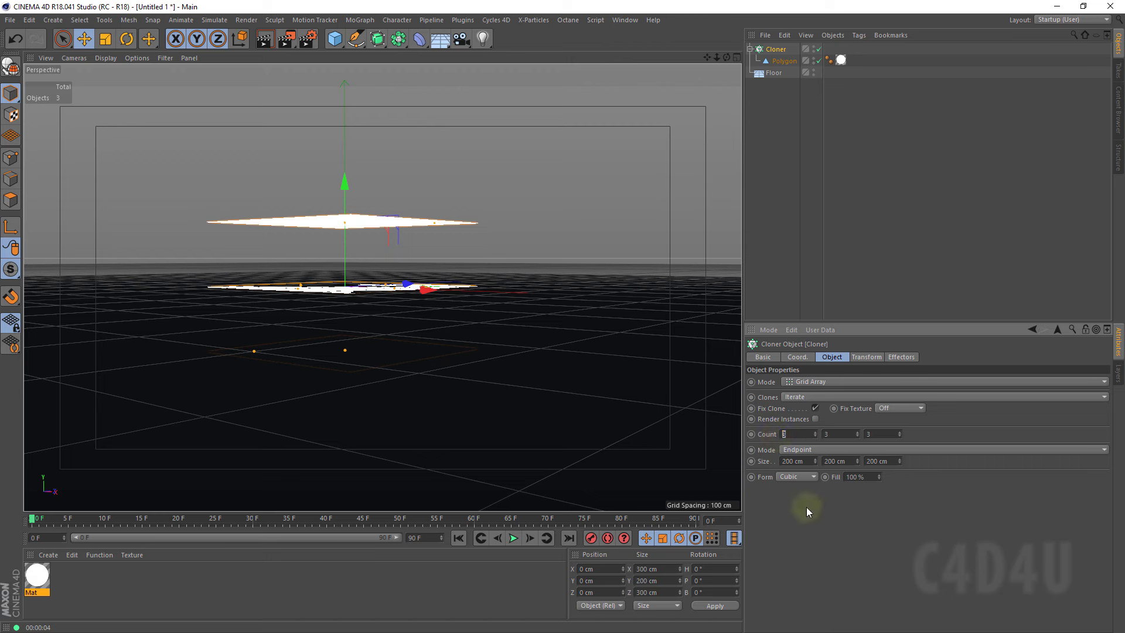
text(10)
double_click(834, 434)
text(1)
key(Tab)
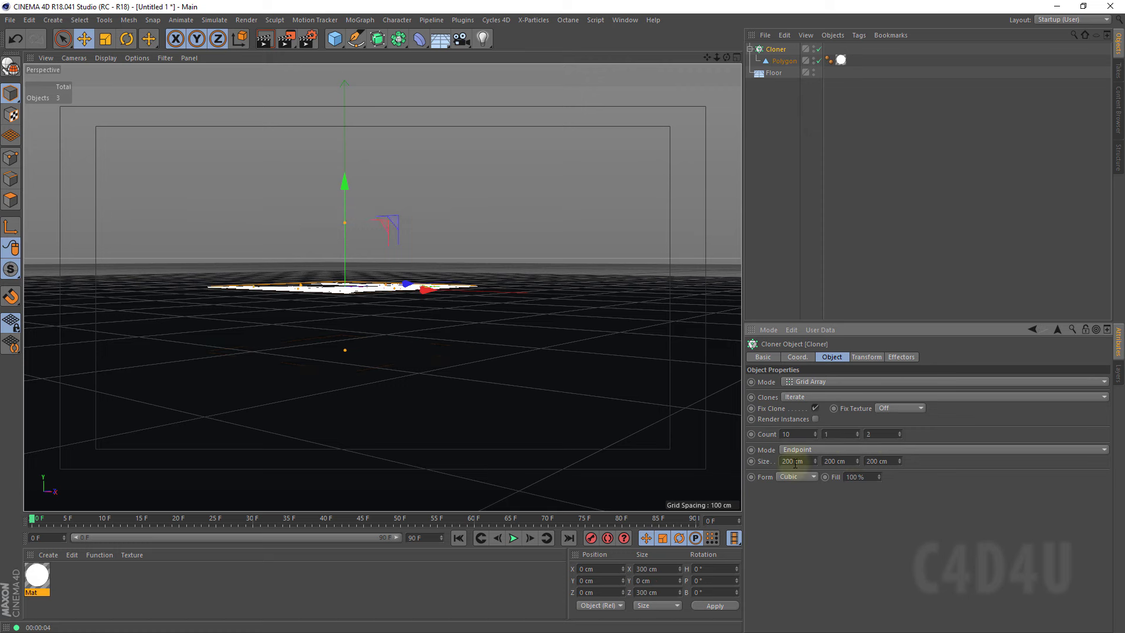
text(2000)
key(Return)
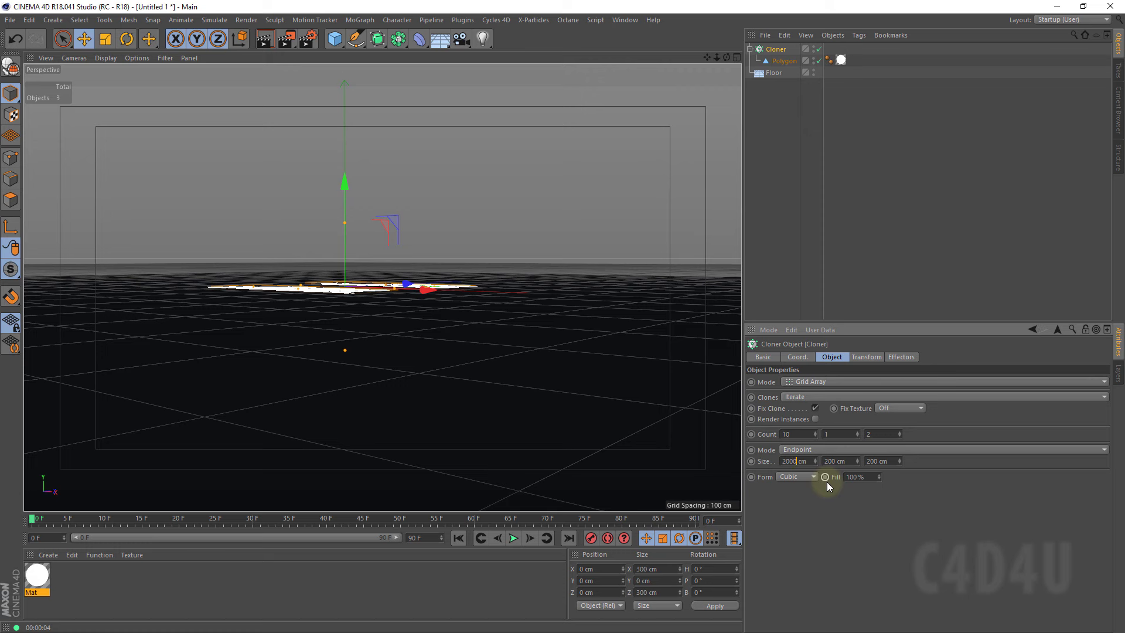
key(Return)
click(871, 458)
text(4)
key(Return)
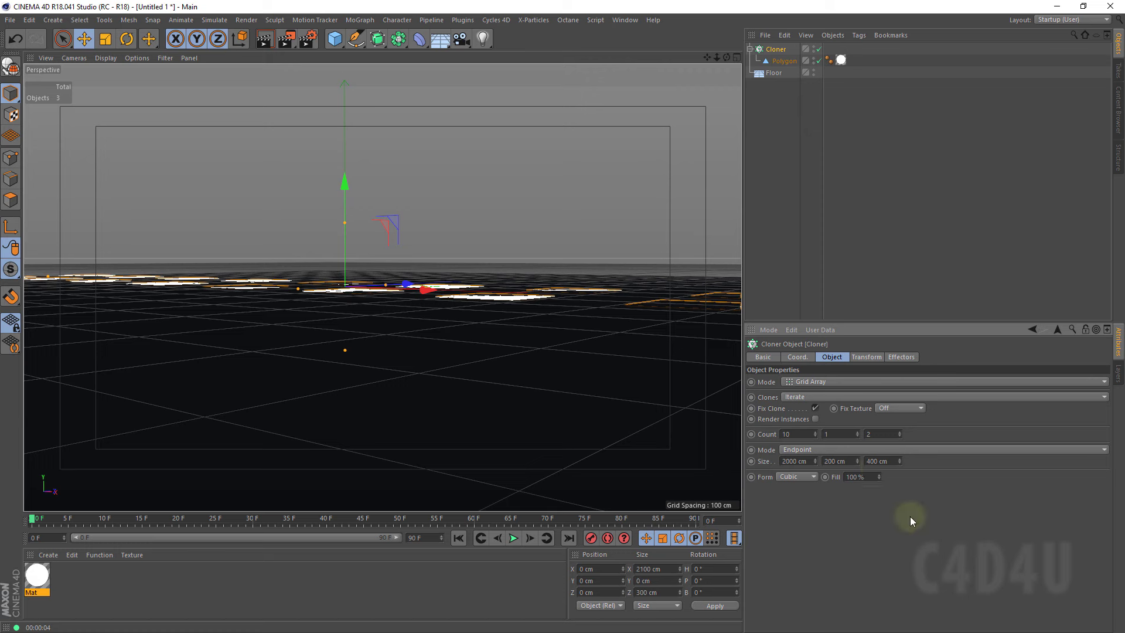
text(500)
key(Return)
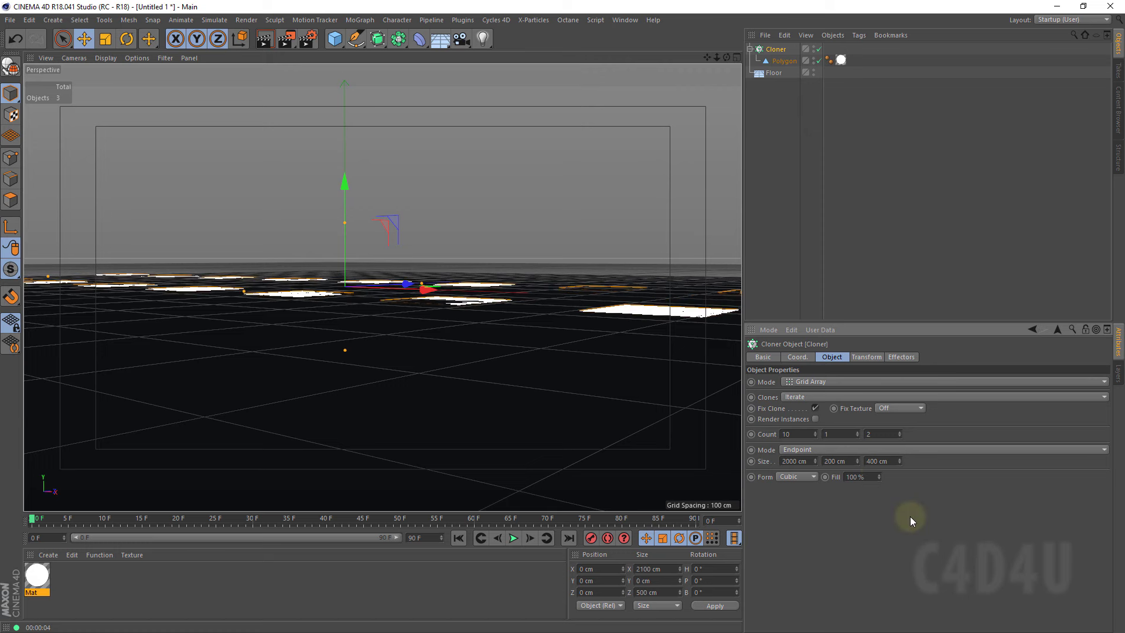
drag(727, 57, 561, 317)
drag(726, 57, 645, 118)
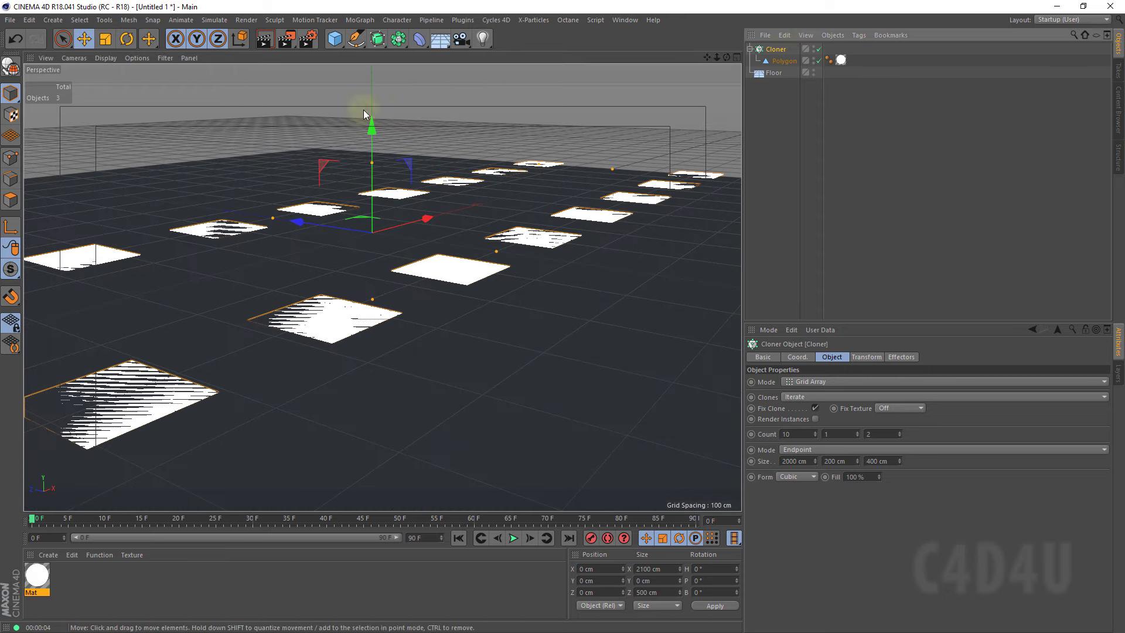
Raise the panel grid to ceiling height, render to check the lighting, and add a Cube.
drag(374, 128, 391, 64)
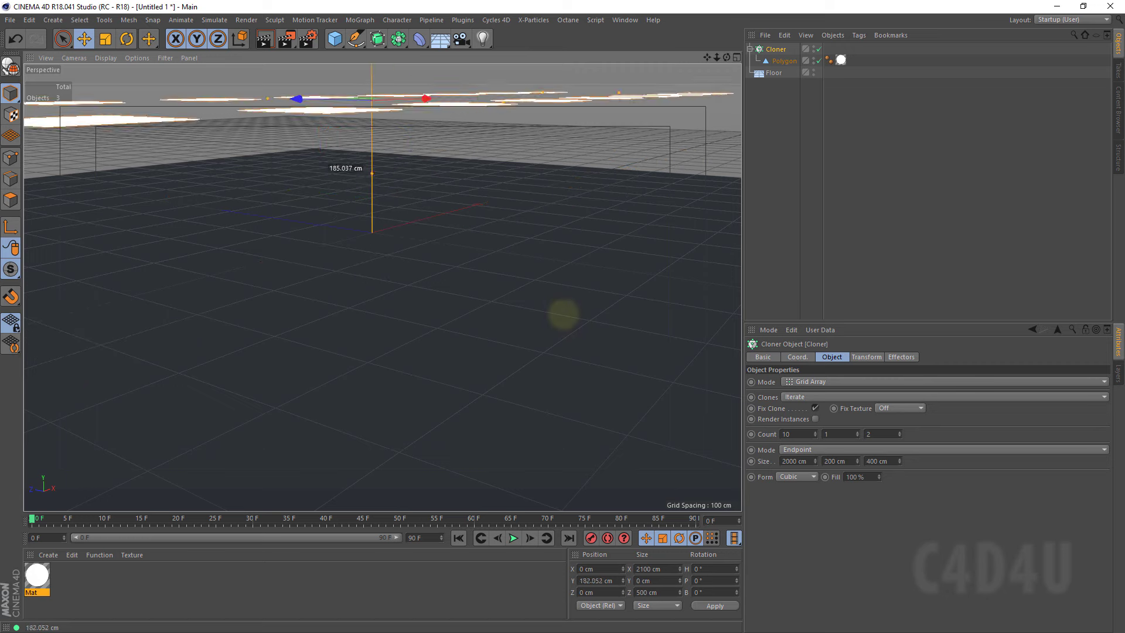
drag(563, 314, 561, 310)
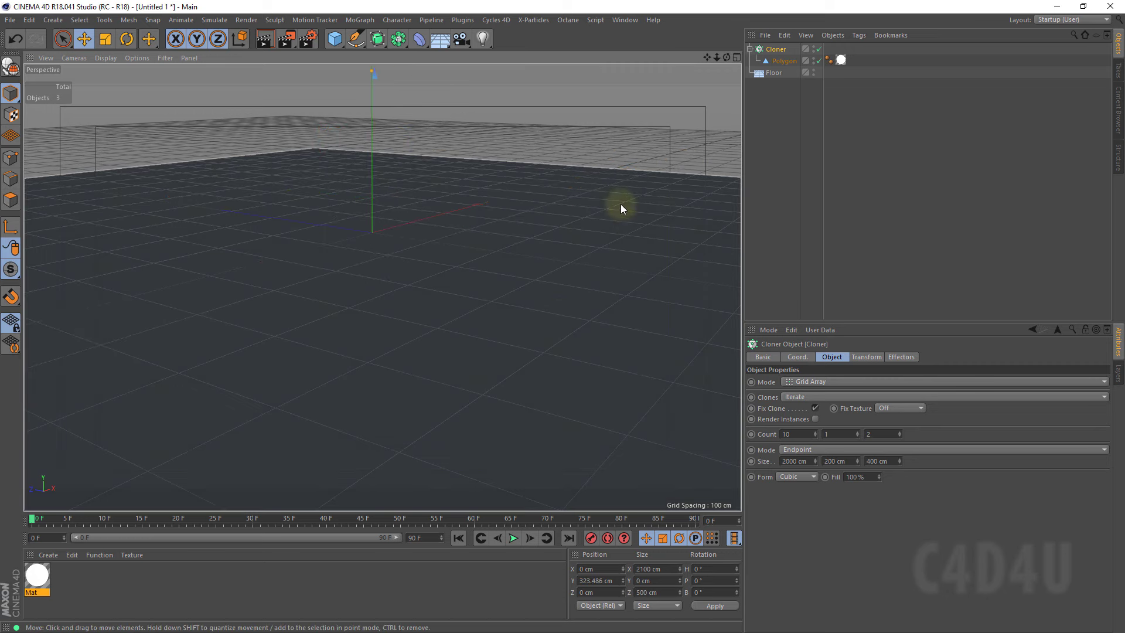
drag(727, 57, 562, 317)
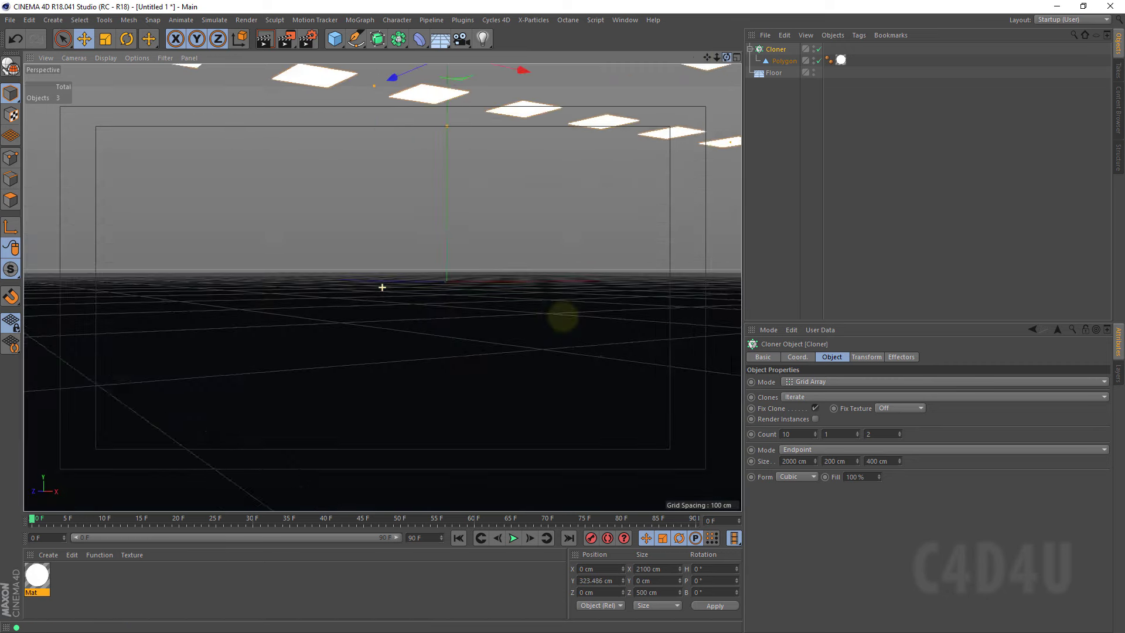
drag(708, 57, 563, 316)
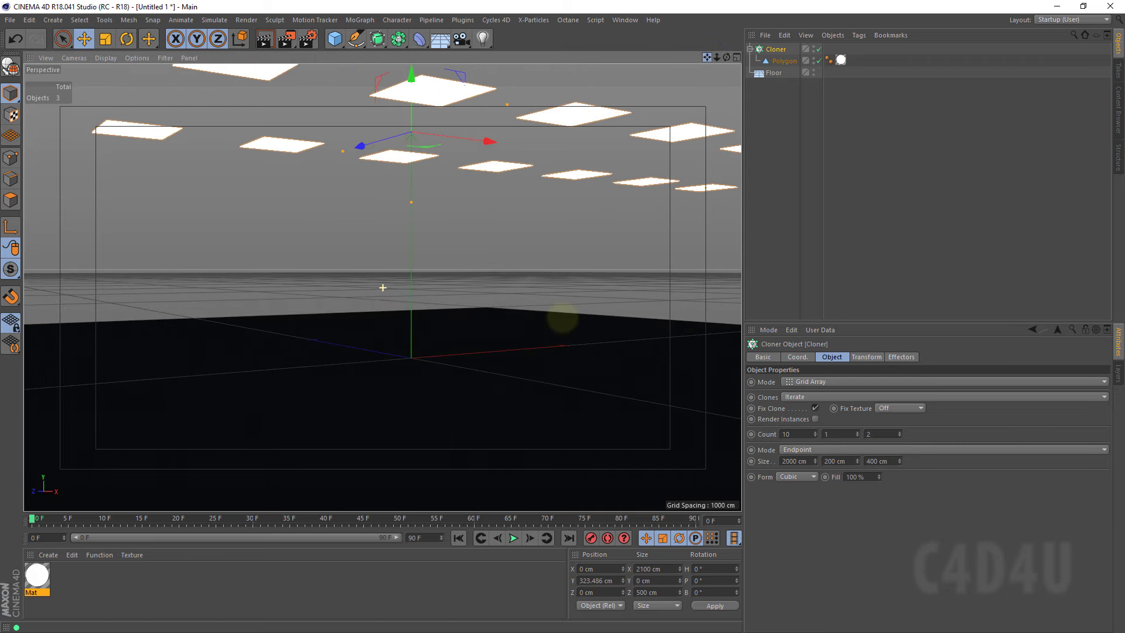
drag(716, 57, 337, 104)
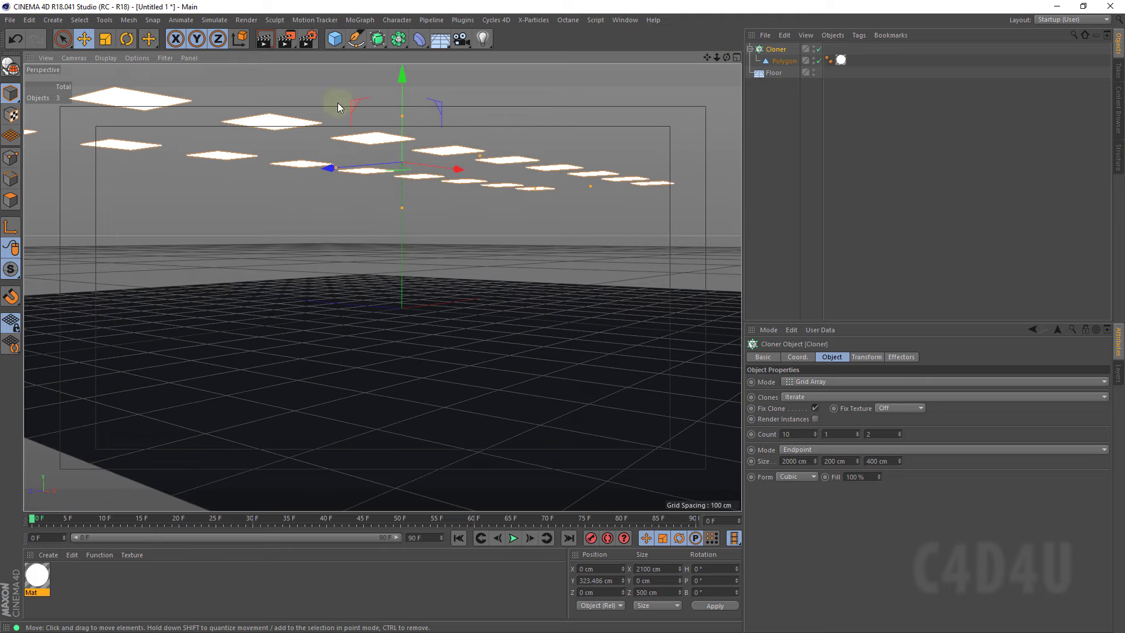
click(258, 44)
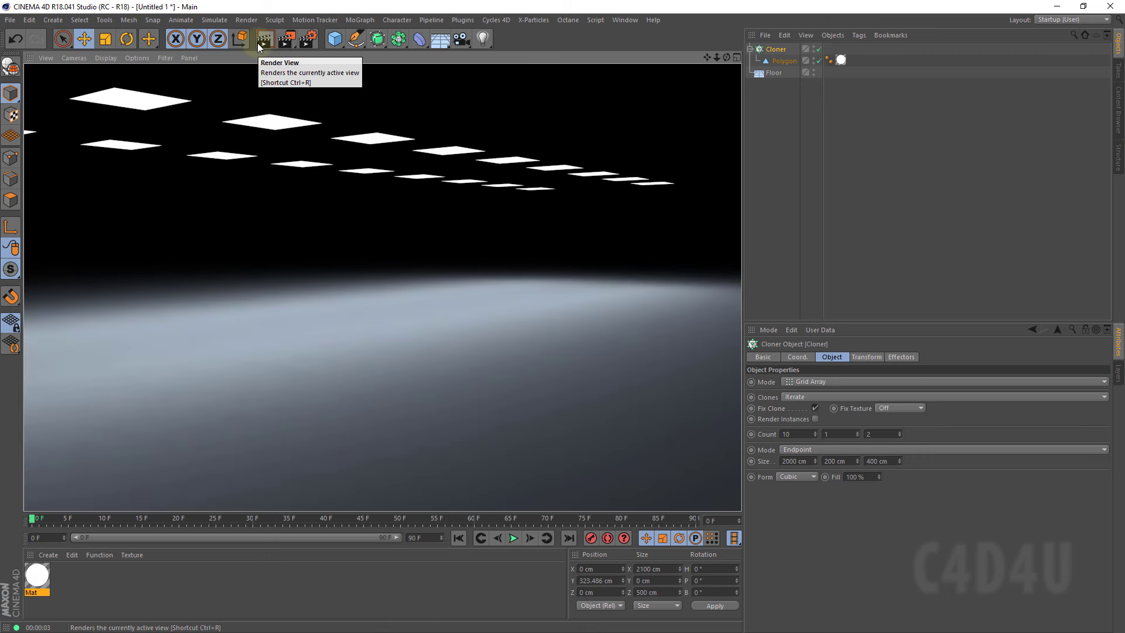
click(335, 39)
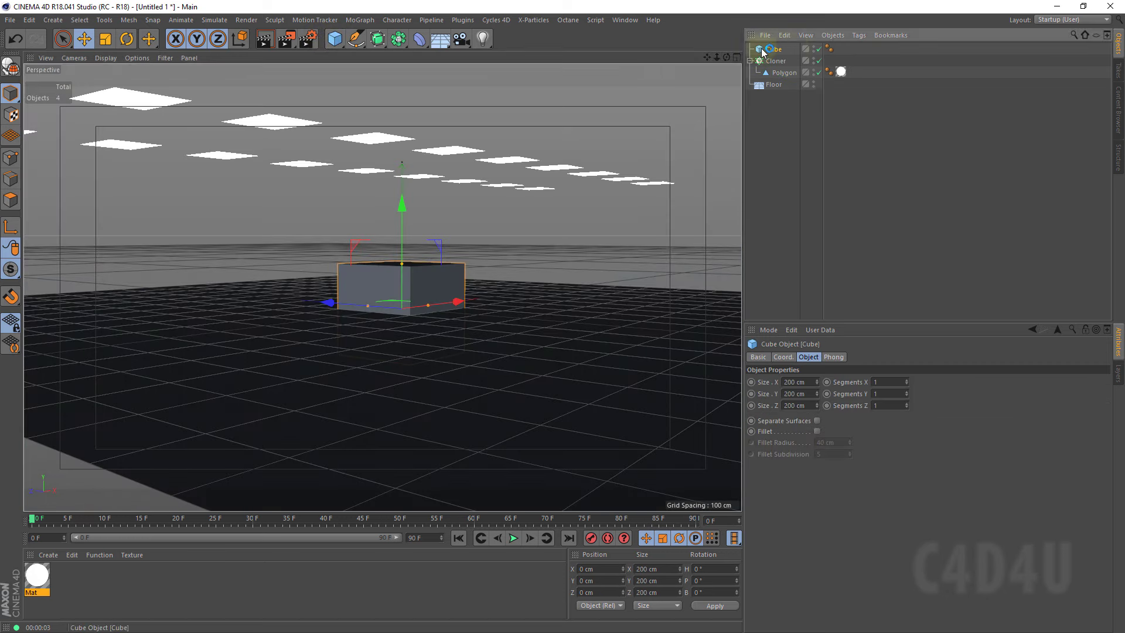
Set the cube's Y position to 100 cm and slide it along Z.
click(783, 357)
double_click(783, 394)
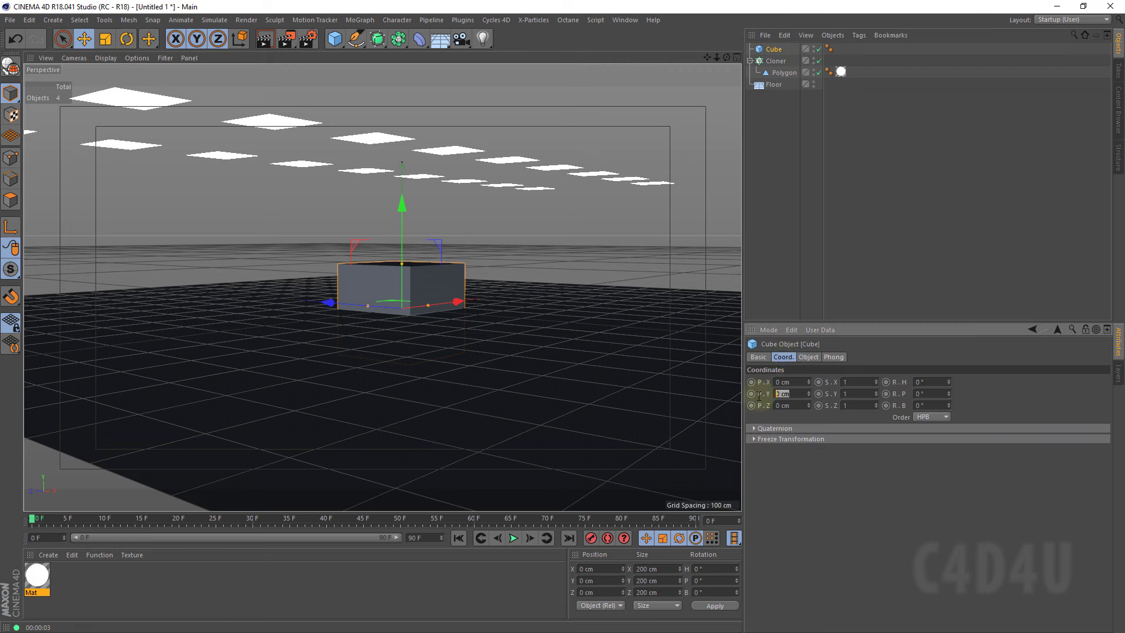
text(100)
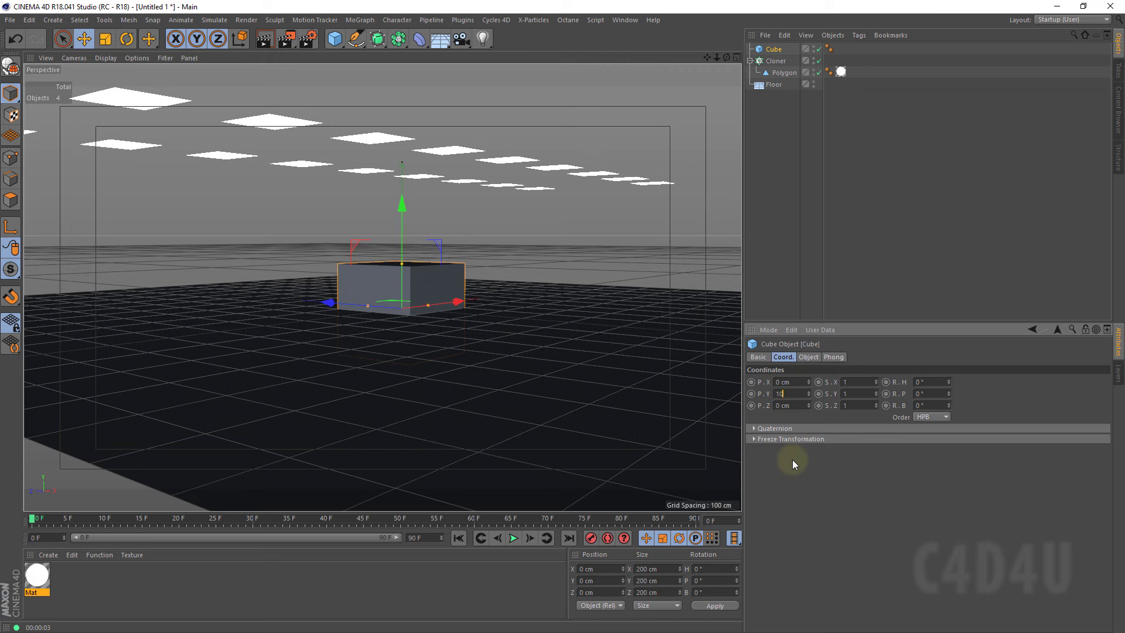
key(Return)
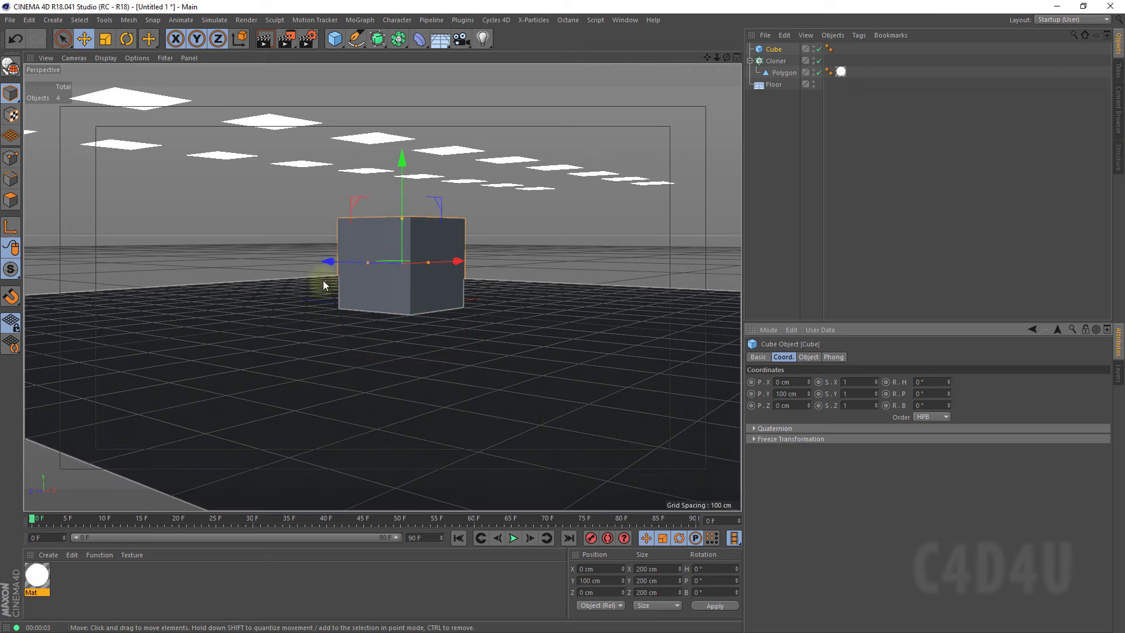
drag(327, 263, 146, 255)
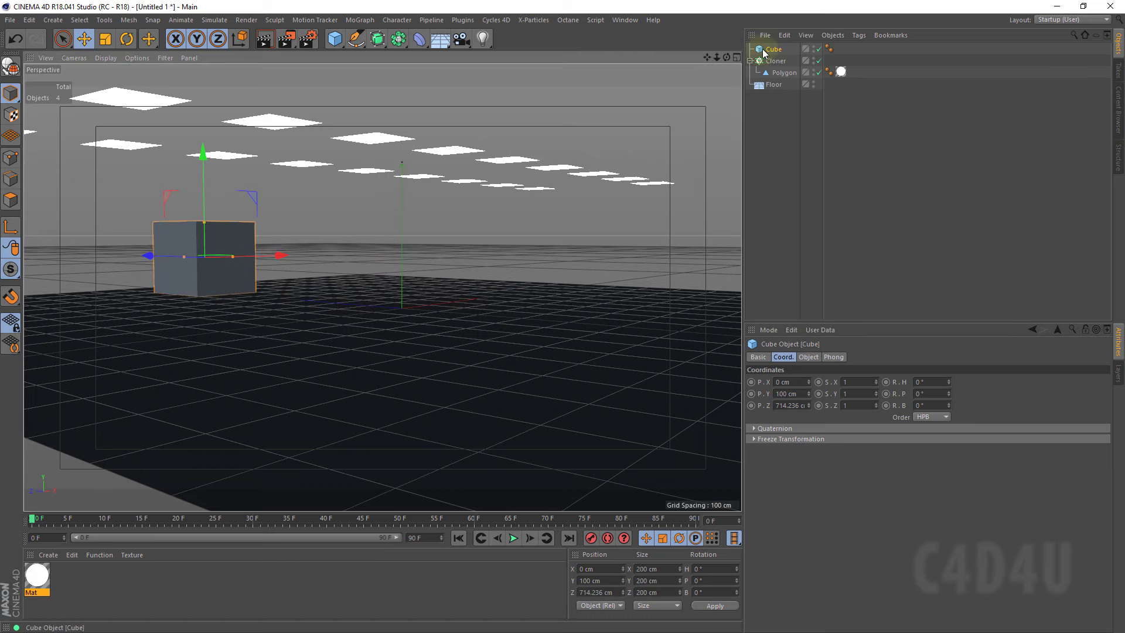
Copy the cube and paste three copies via the Edit menu.
click(784, 35)
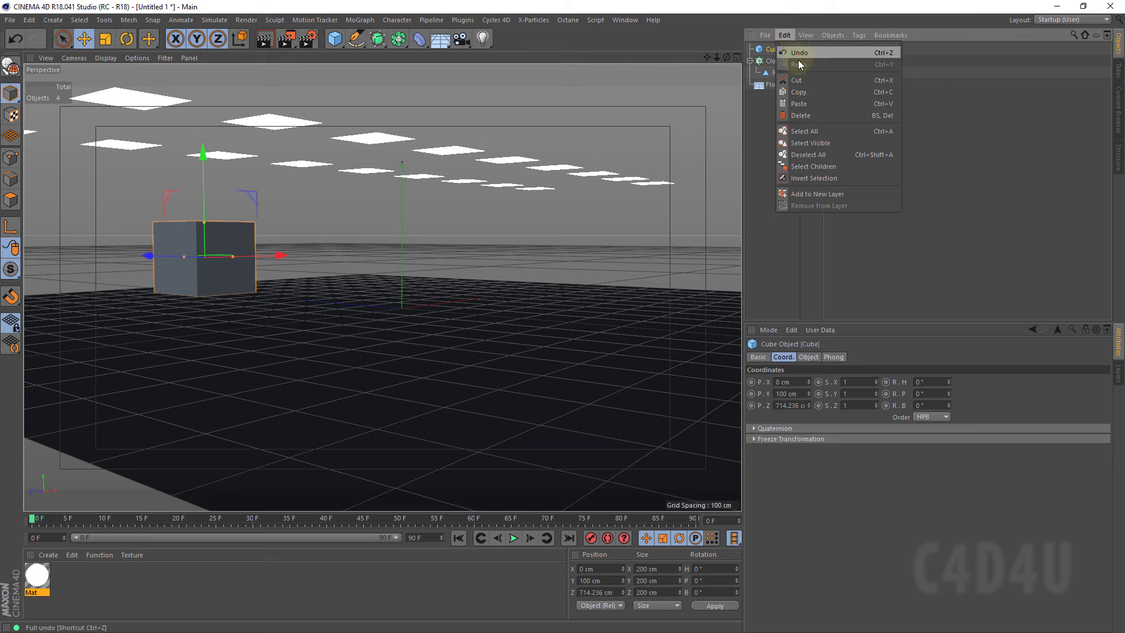
click(808, 92)
click(782, 35)
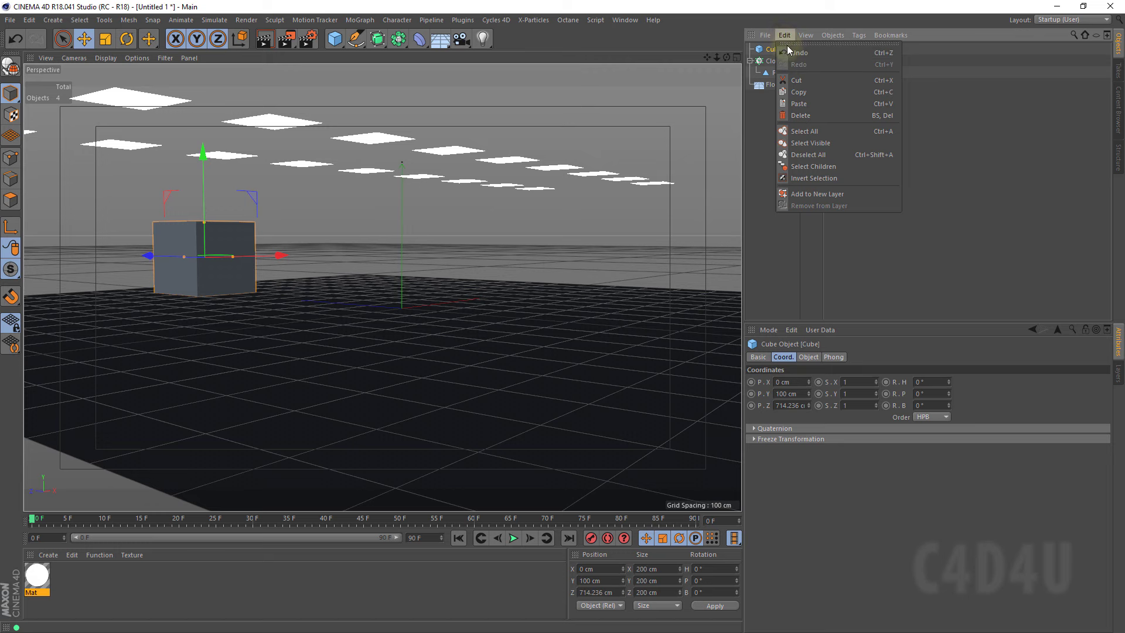
click(803, 104)
click(783, 35)
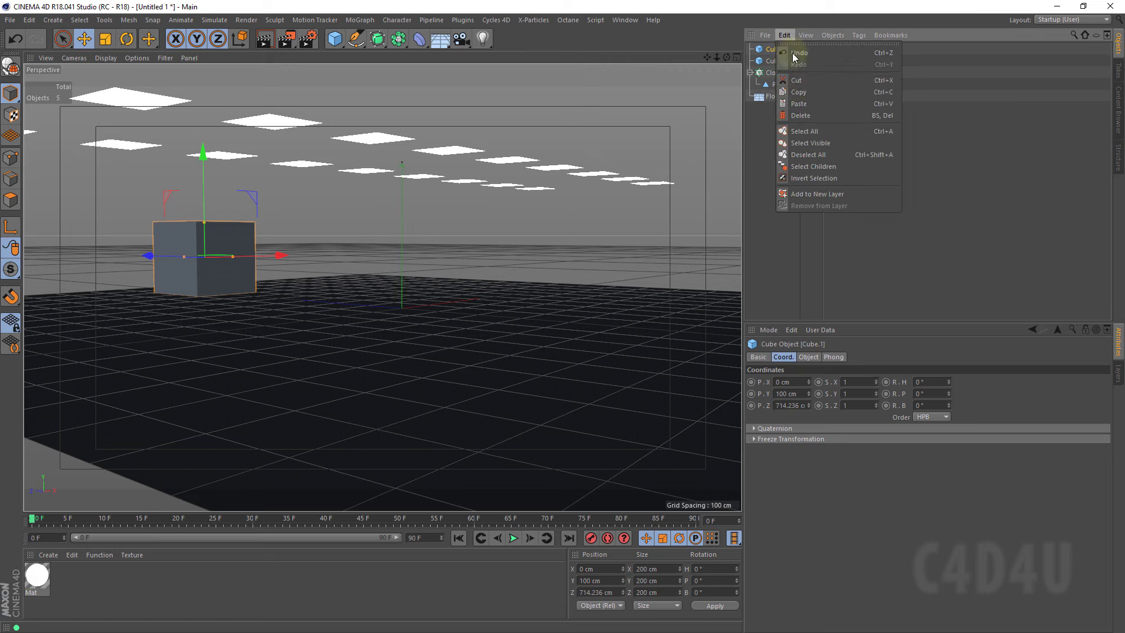
click(805, 103)
click(786, 36)
click(806, 103)
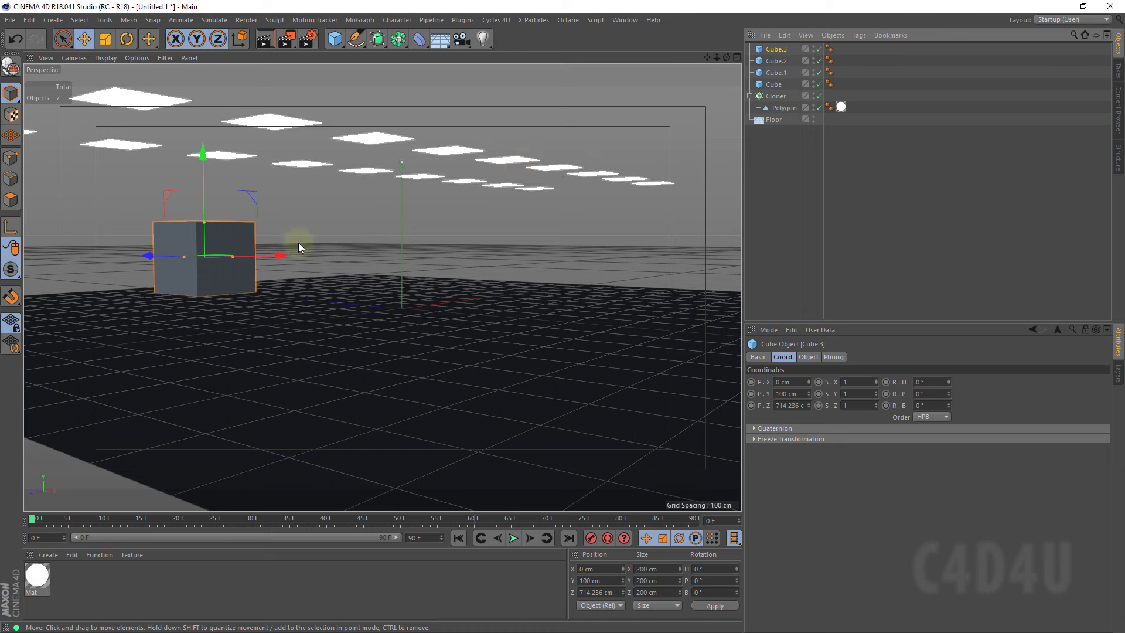
Spread Cube.3, Cube.2 and Cube.1 across the floor in a row and render.
drag(280, 256, 534, 245)
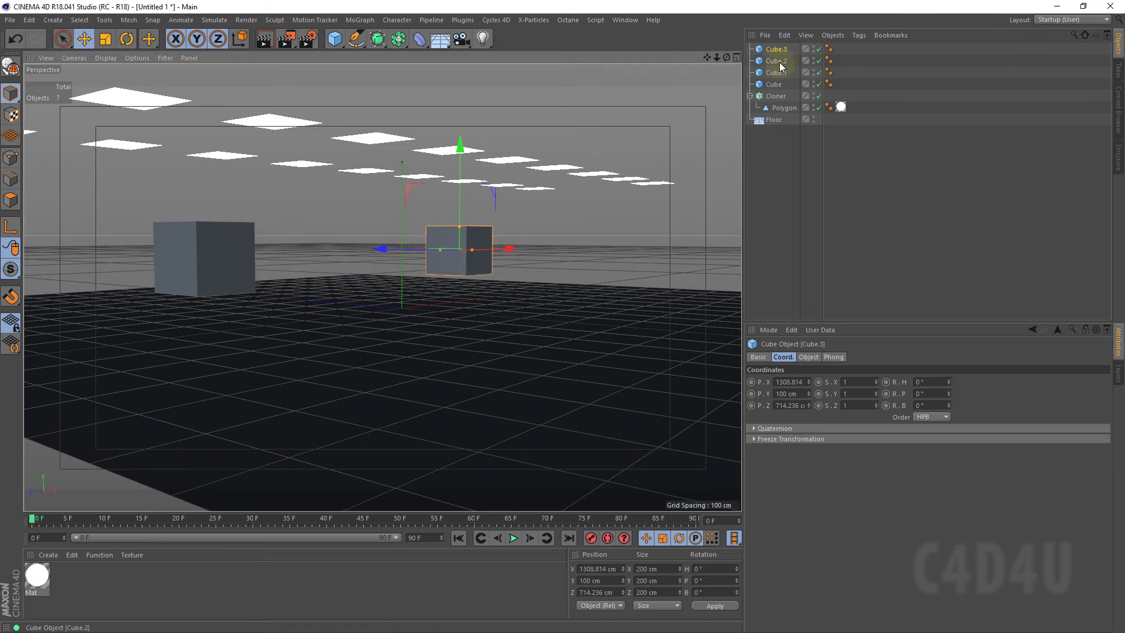
click(779, 61)
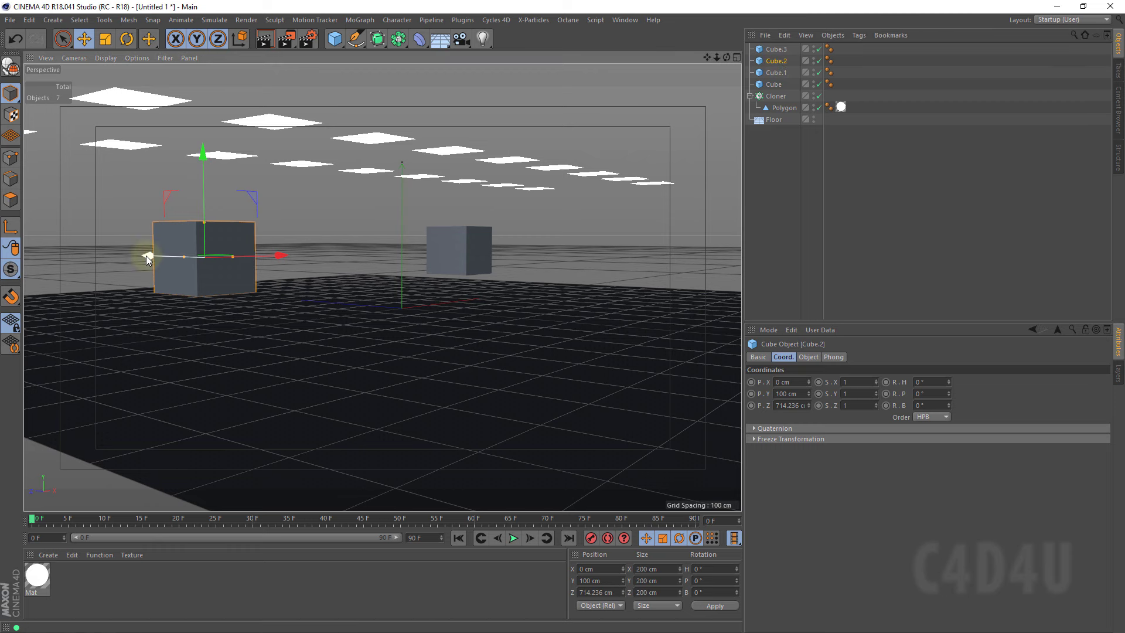
mouse_move(146, 256)
mouse_down()
mouse_move(450, 266)
mouse_move(671, 244)
mouse_up()
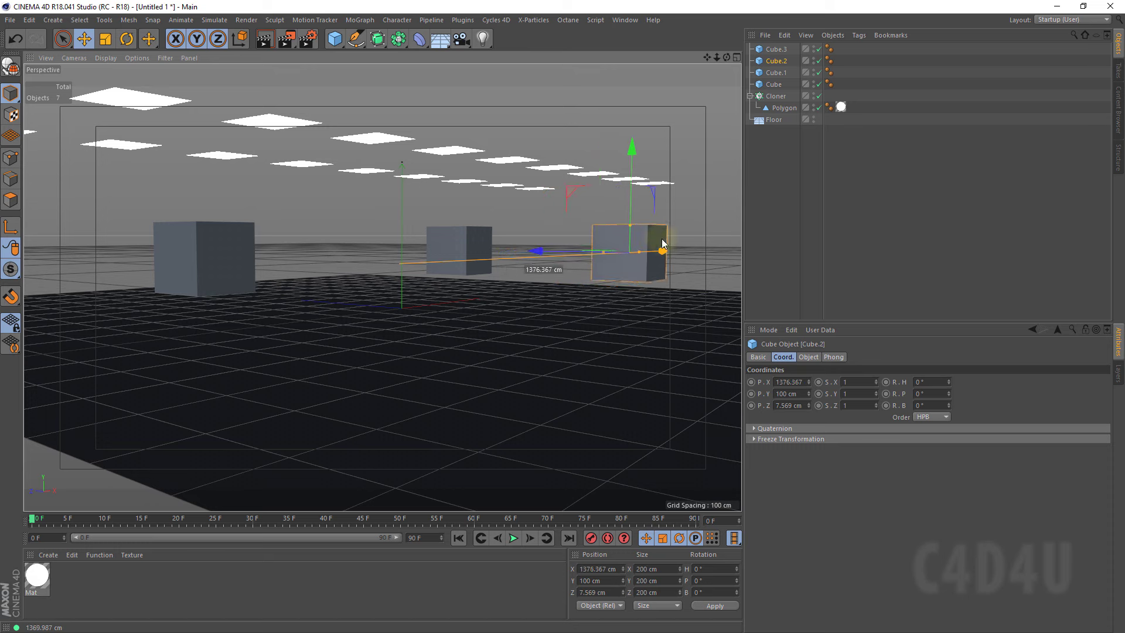
click(776, 72)
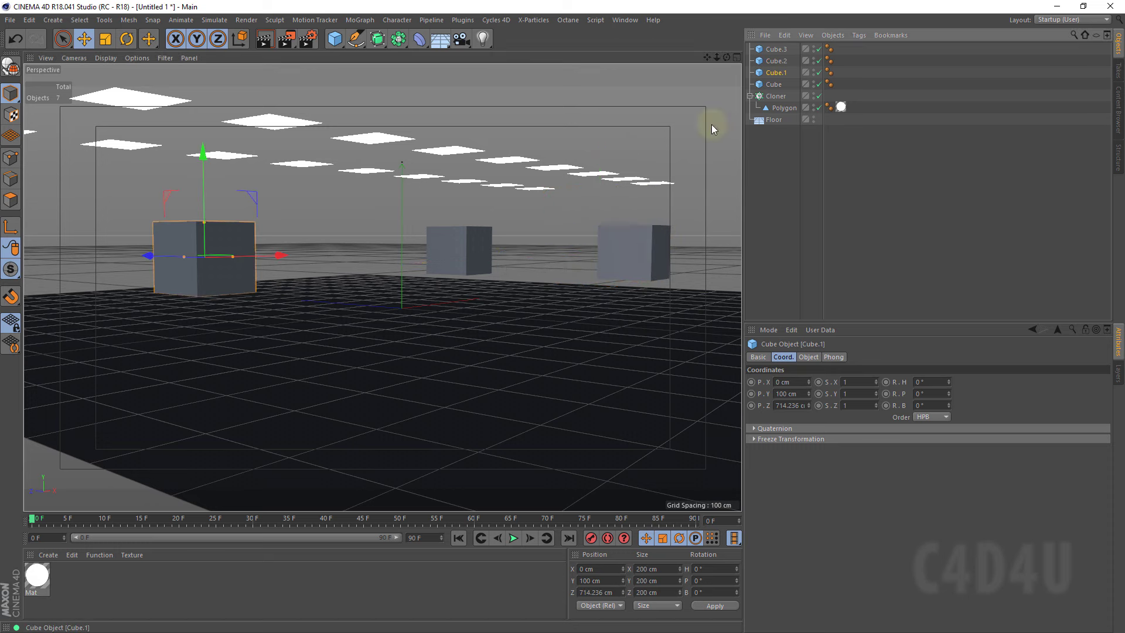
drag(279, 255, 411, 237)
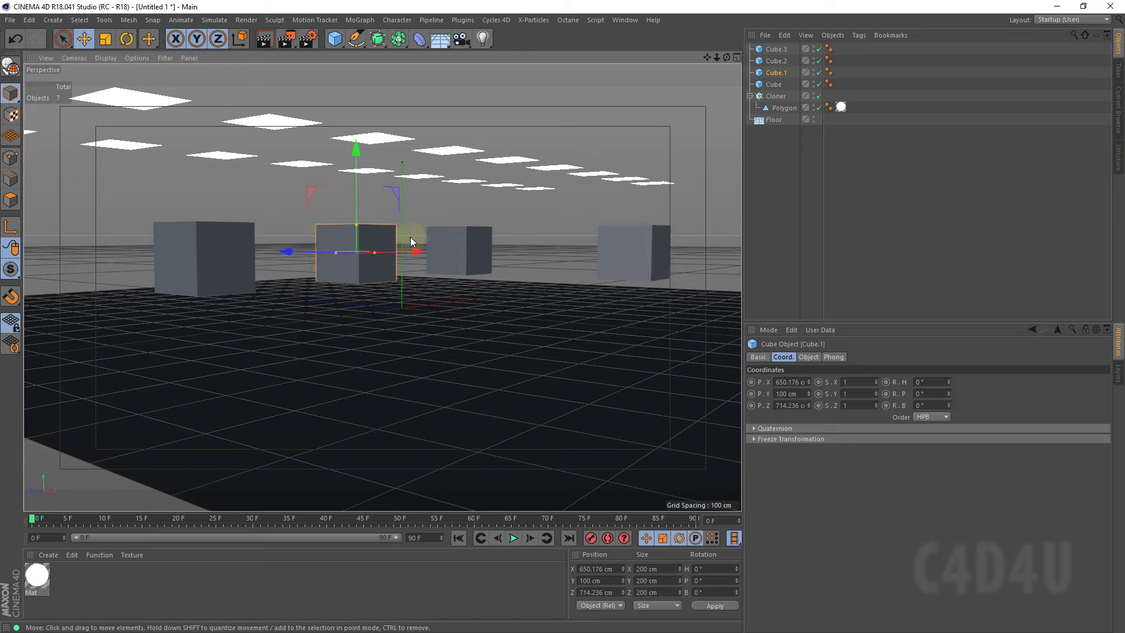
click(265, 40)
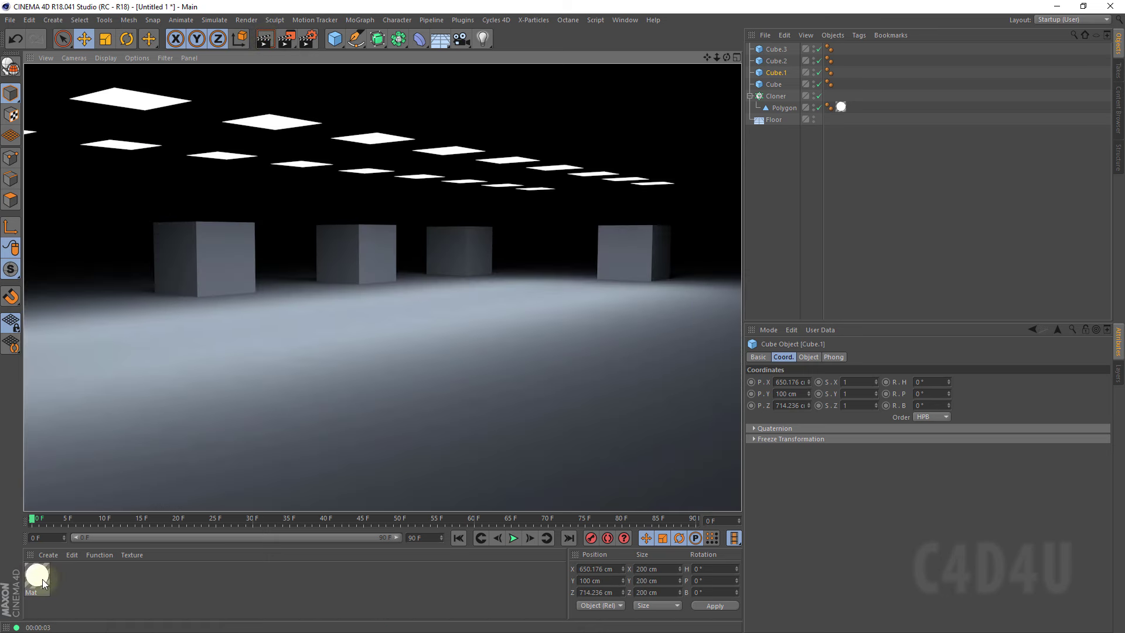
Apply the luminous Mat material to Cube.1 and render it glowing among the grey cubes.
drag(42, 579, 210, 399)
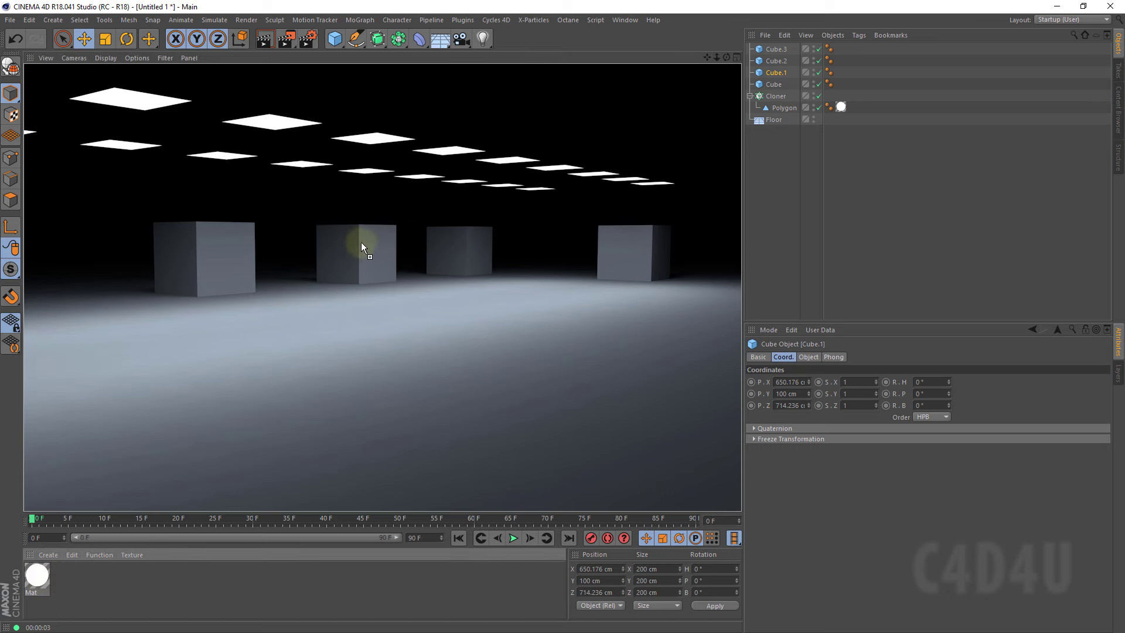
drag(358, 244, 357, 243)
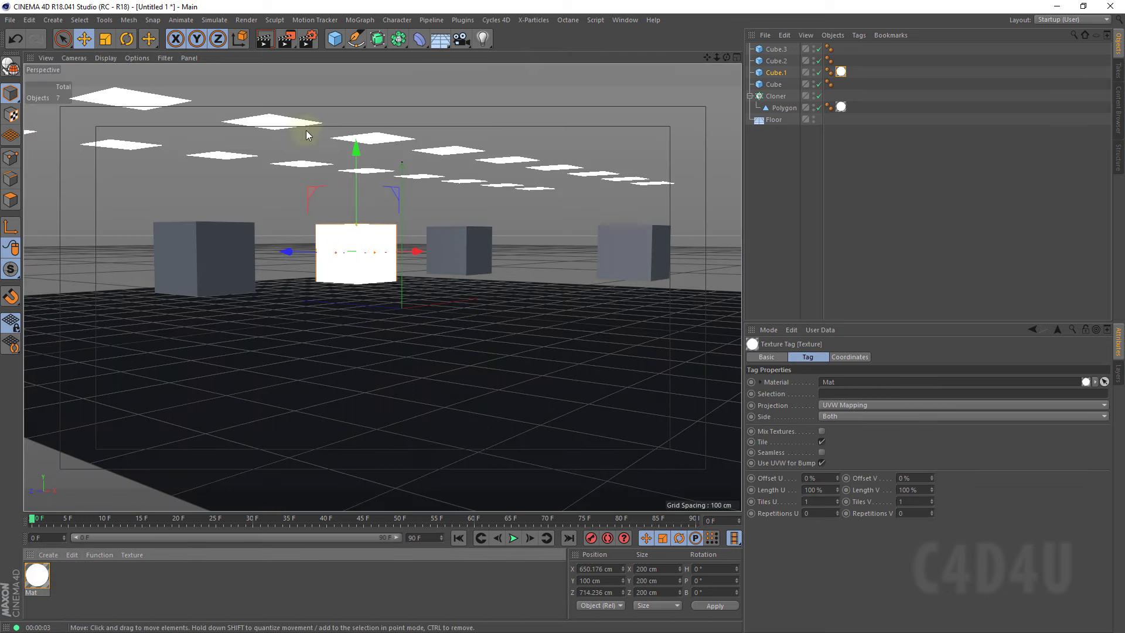
click(267, 39)
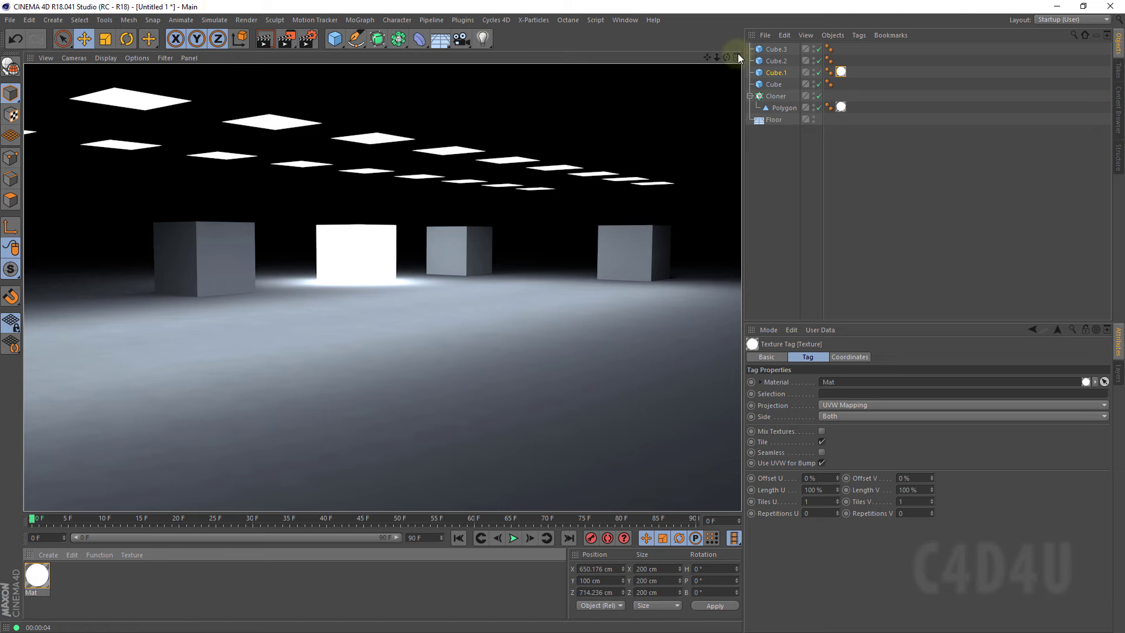
click(774, 49)
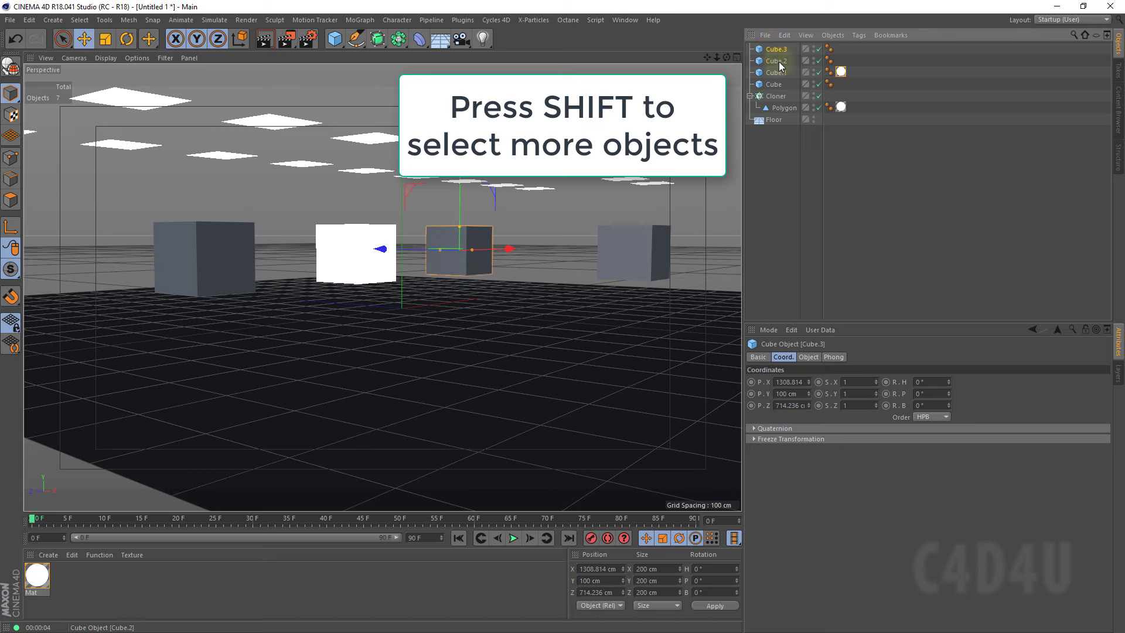
Select all four cubes, enable Fillet with a 5 cm radius, and render.
shift+click(779, 62)
shift+click(781, 73)
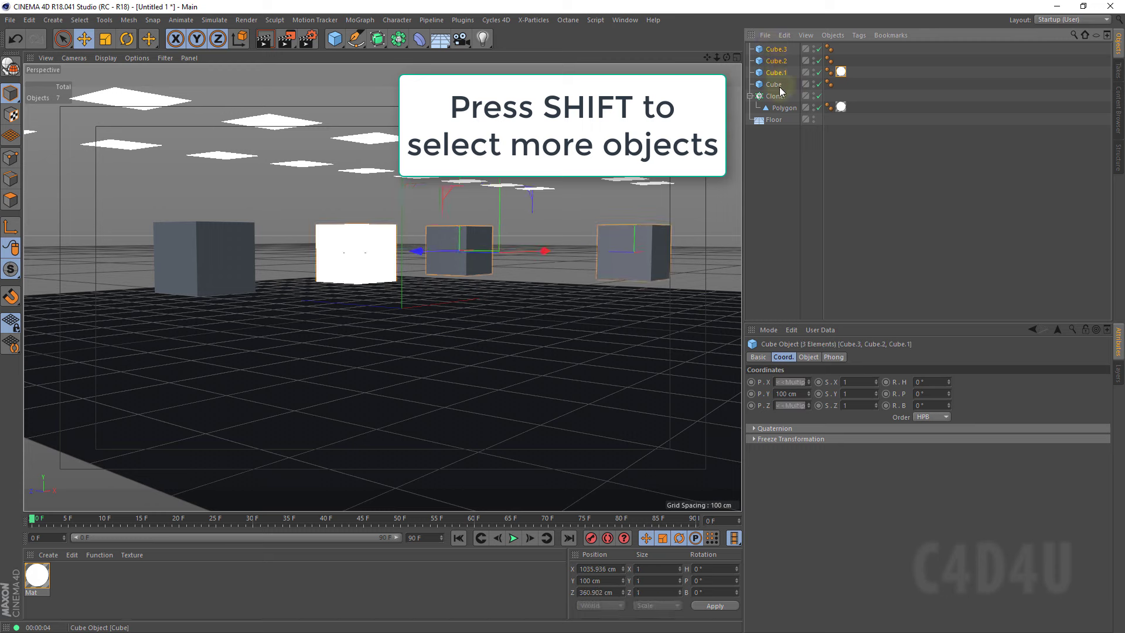
shift+click(774, 84)
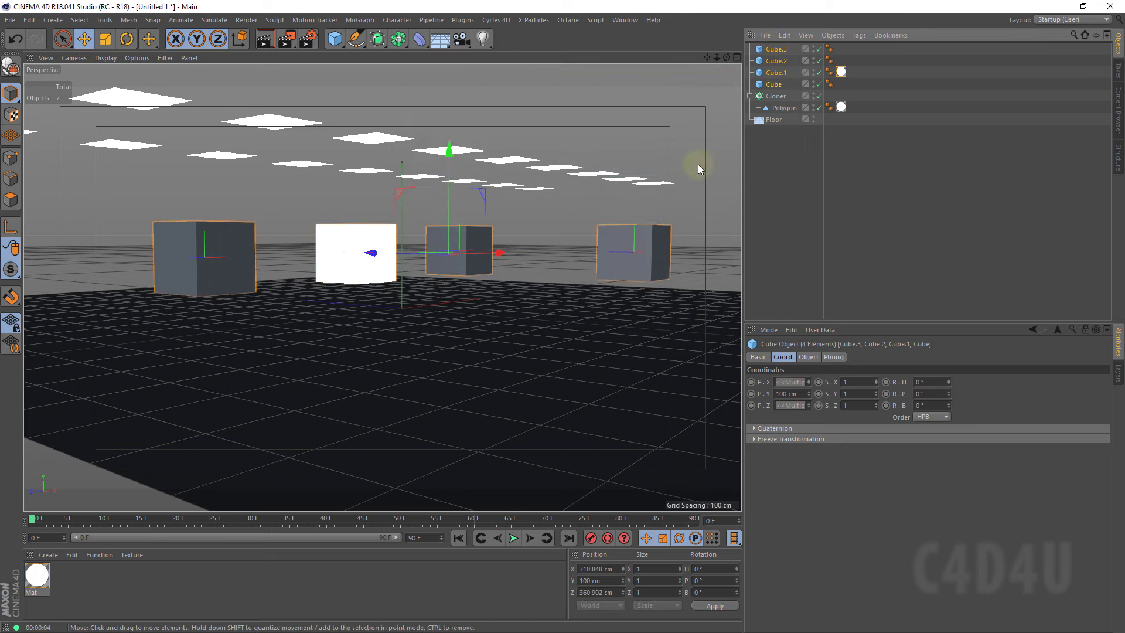
click(807, 357)
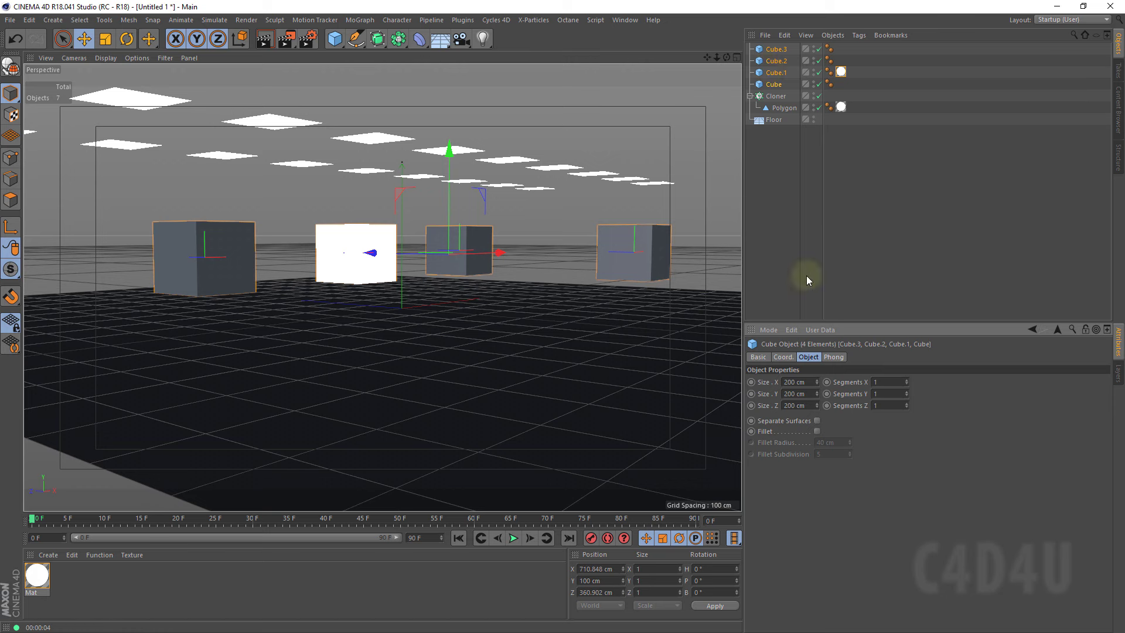
click(817, 432)
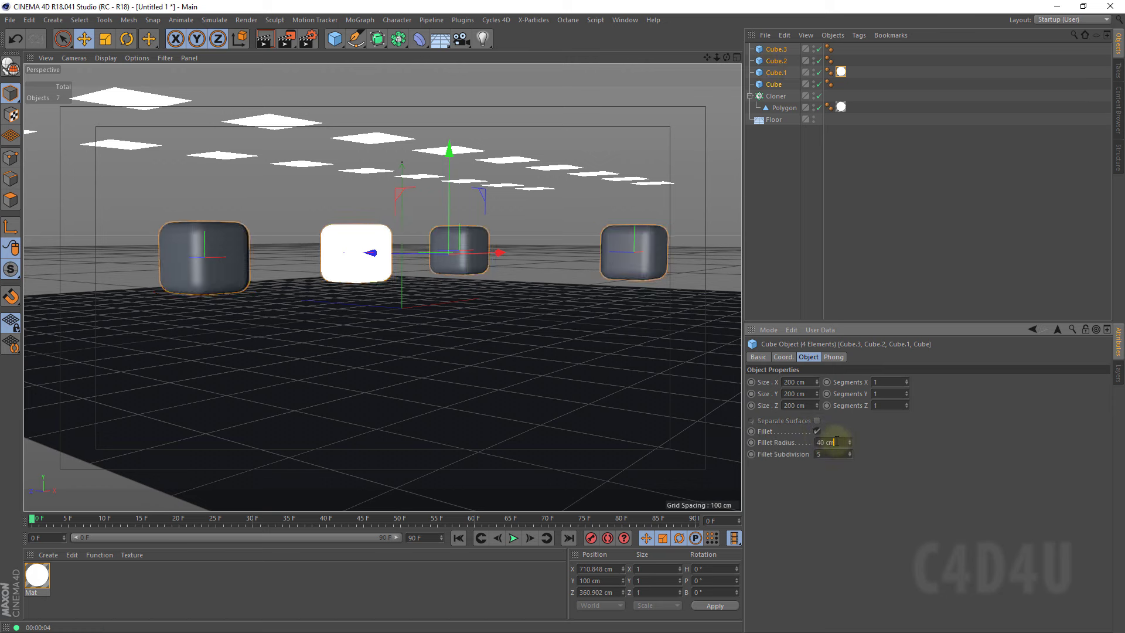
double_click(836, 442)
text(5)
click(832, 455)
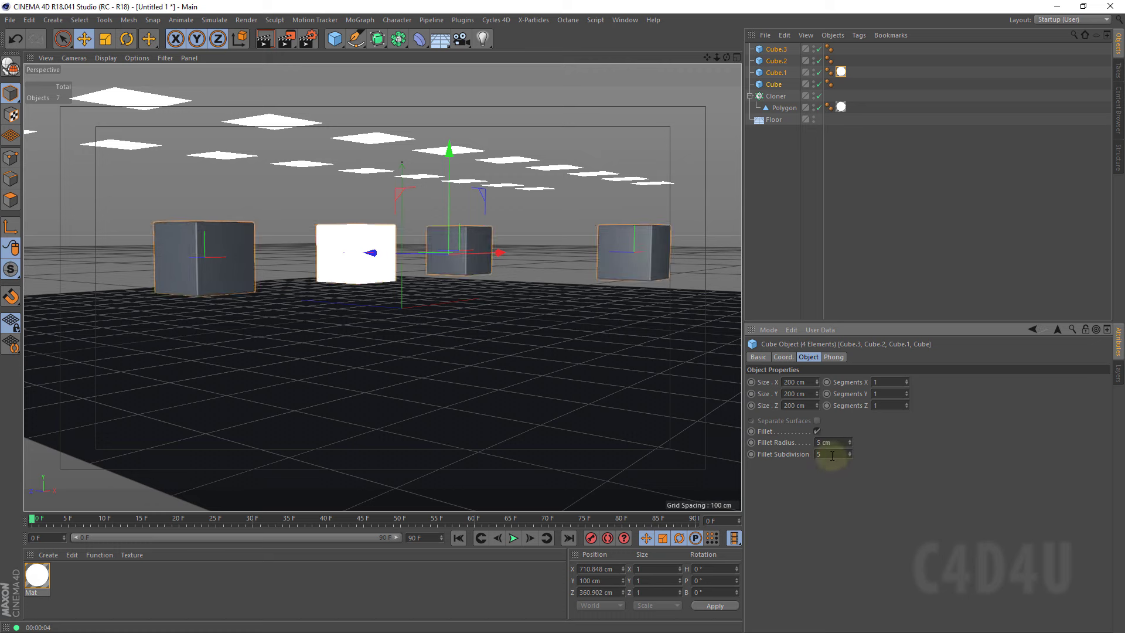
click(265, 39)
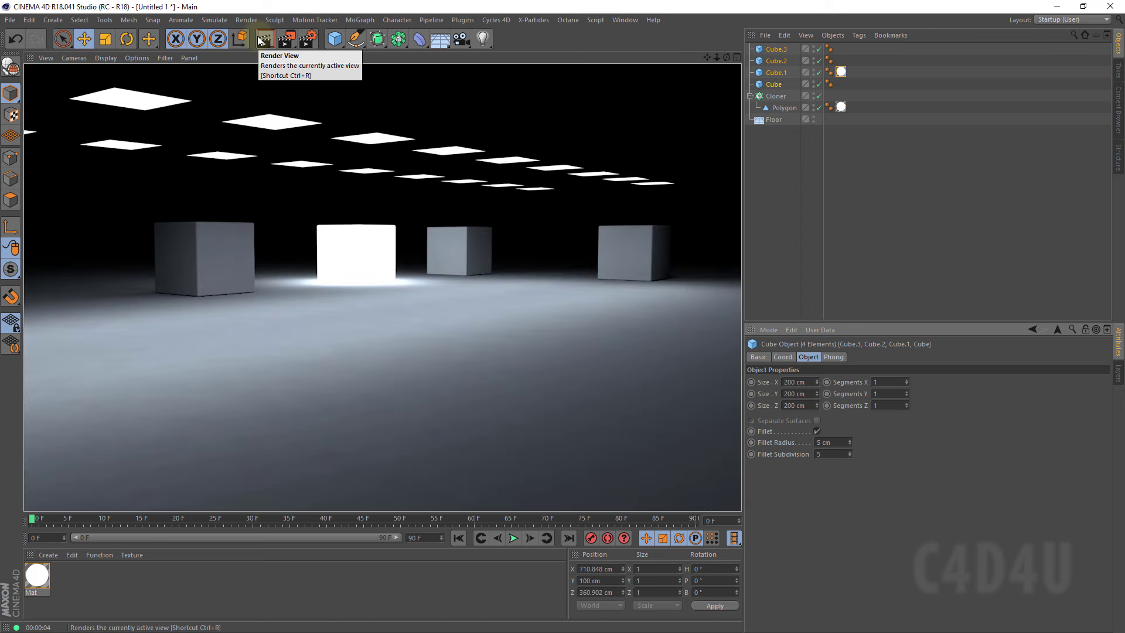
Raise the ceiling-panel Cloner to about 595 cm on Y and render the view.
drag(727, 57, 562, 317)
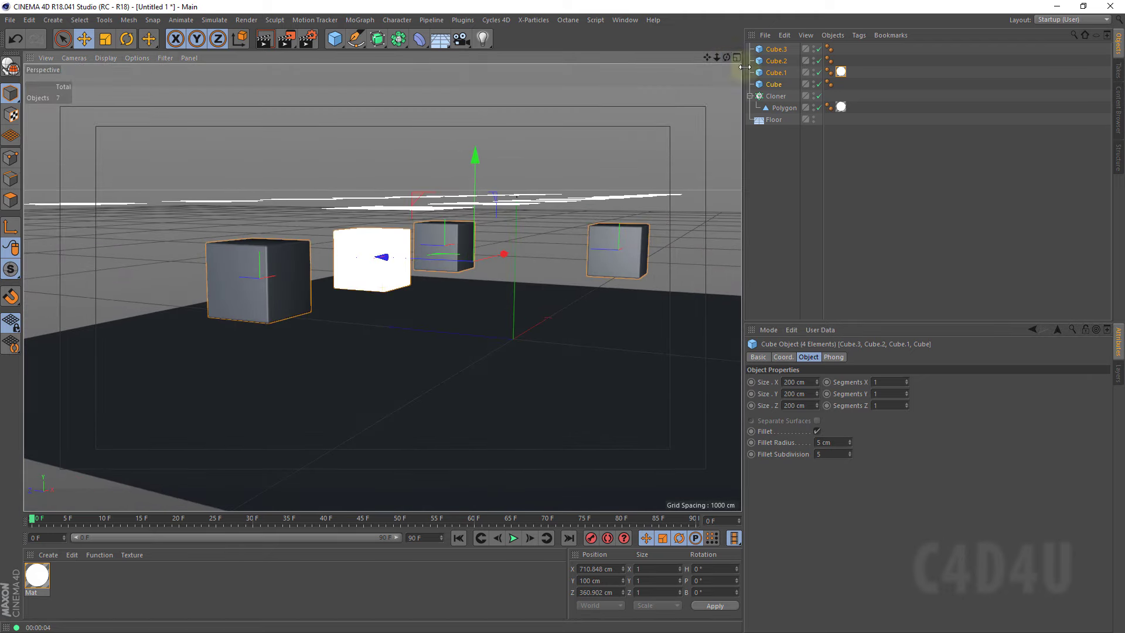
click(768, 95)
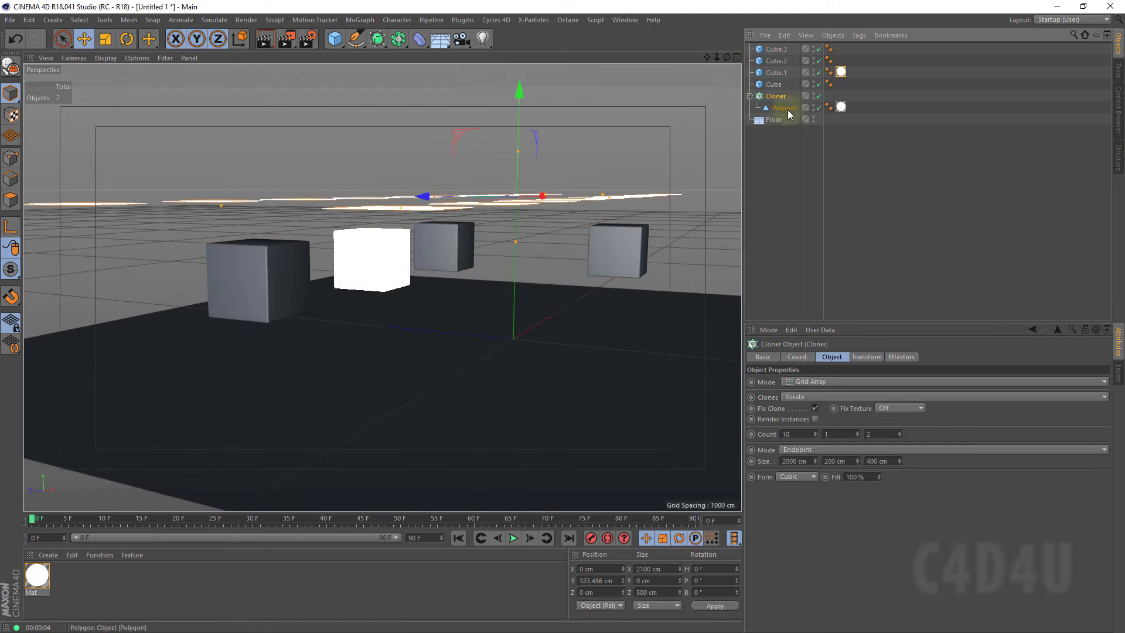
drag(518, 93, 561, 314)
drag(732, 59, 691, 91)
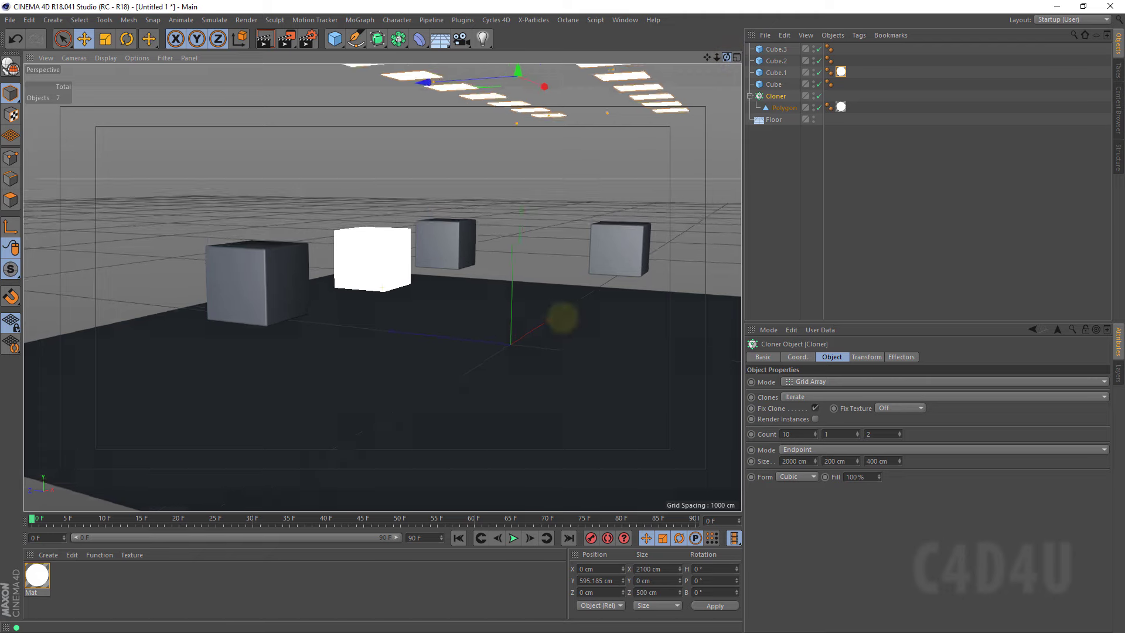
click(264, 39)
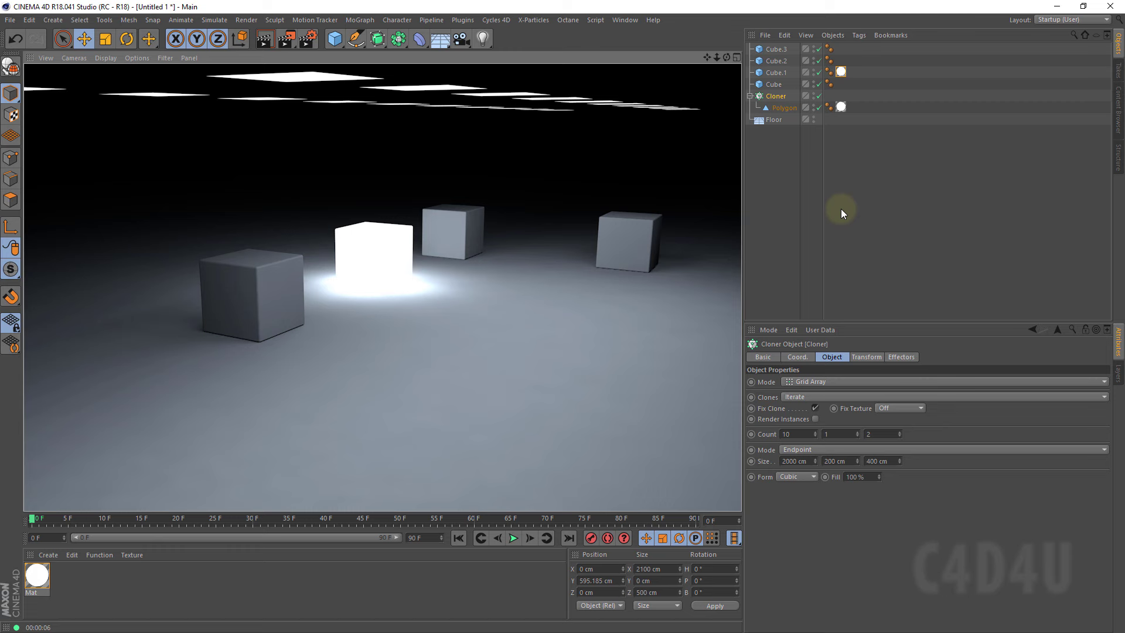
Add Ambient Occlusion and switch the renderer to Physical in the render settings.
click(308, 42)
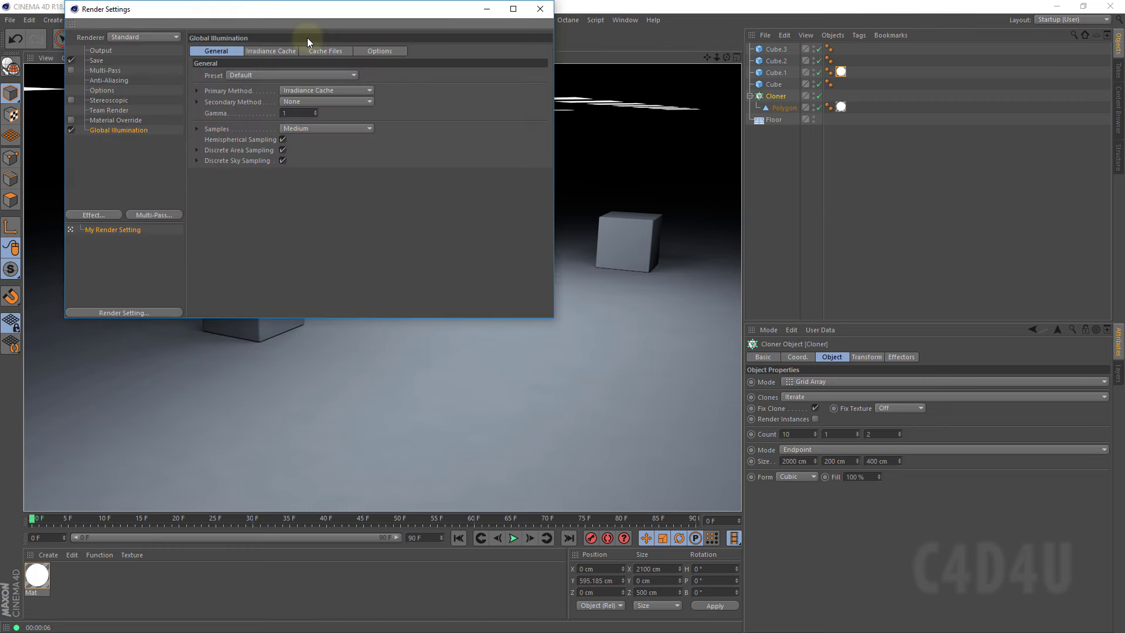
click(93, 216)
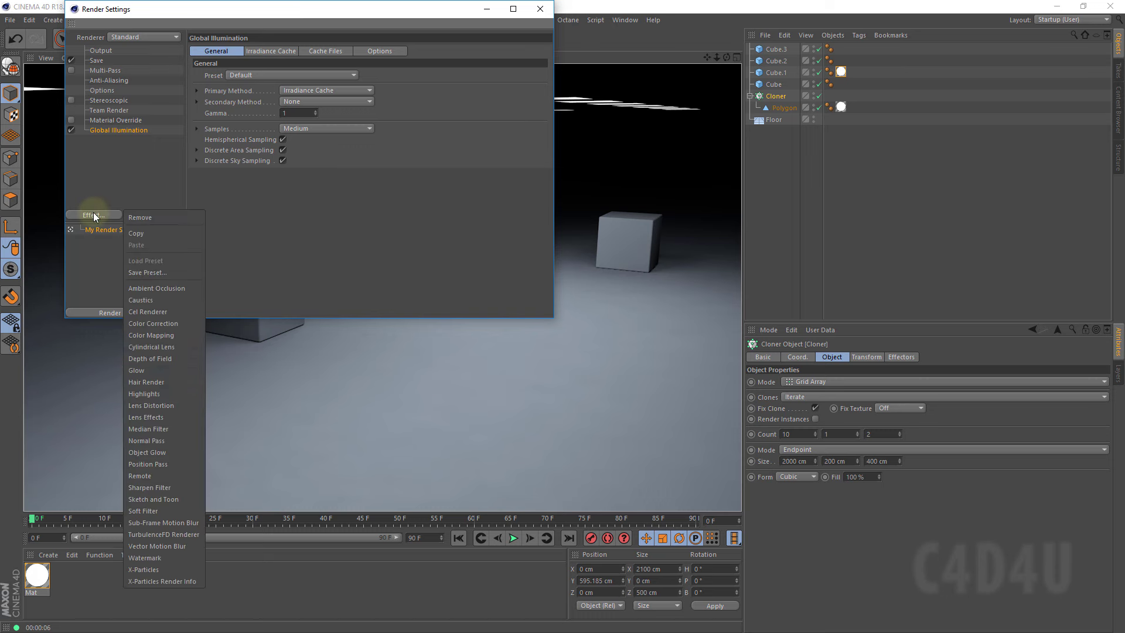
click(153, 288)
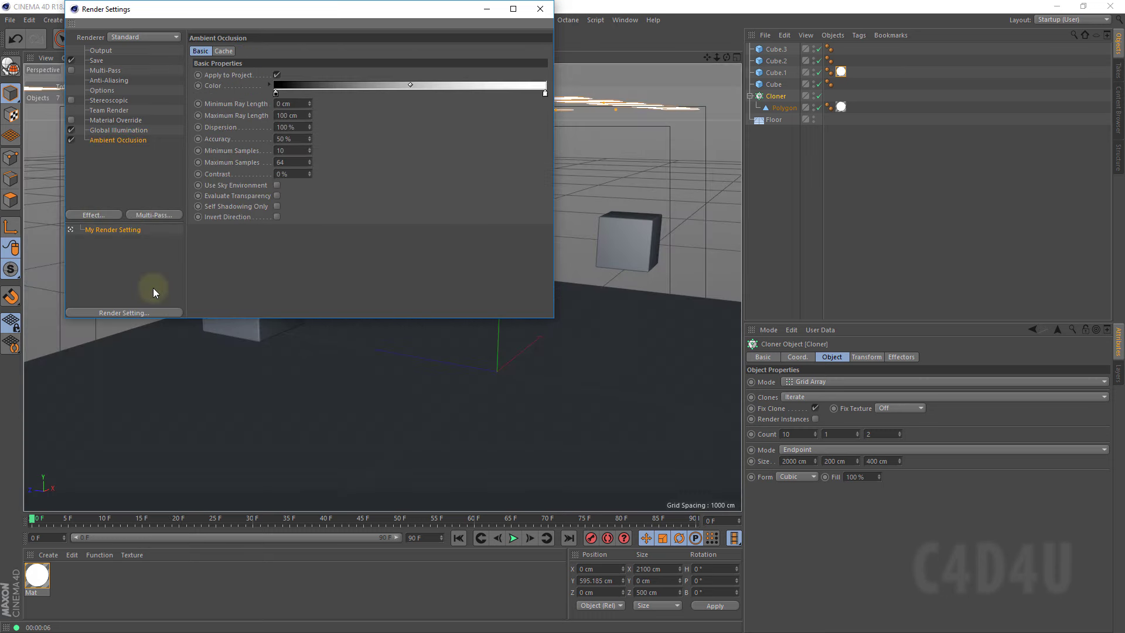
click(160, 37)
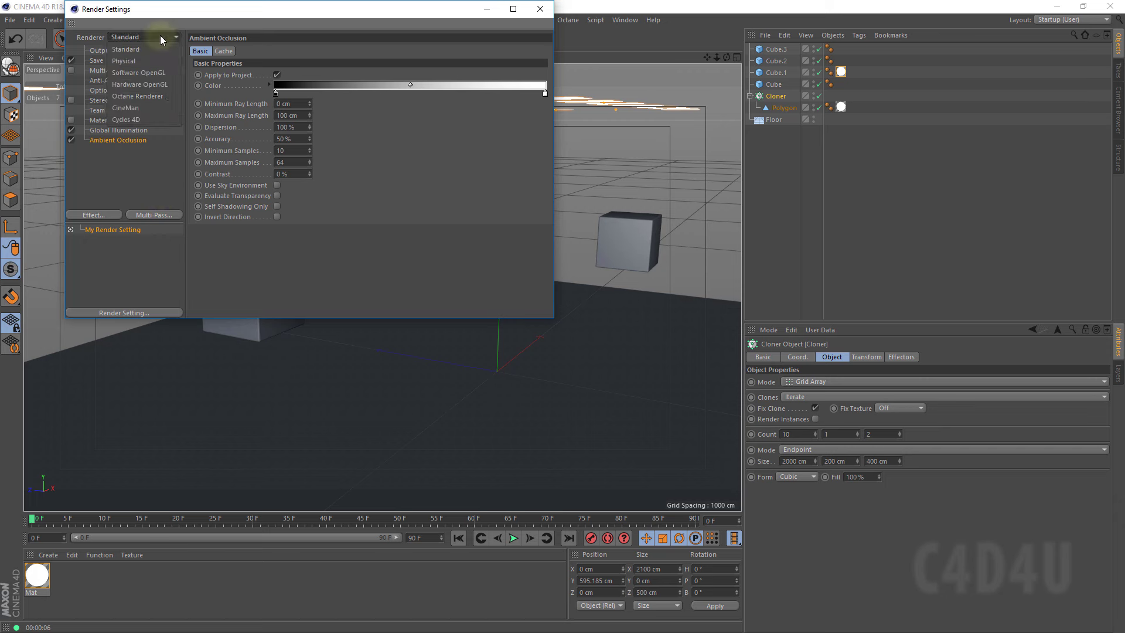
click(136, 59)
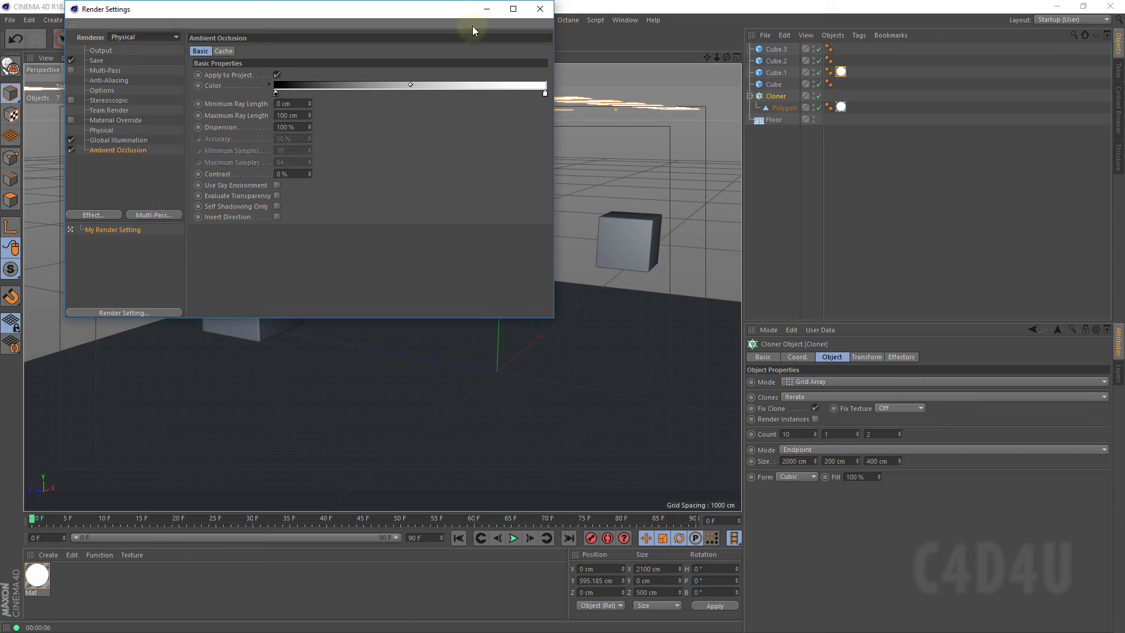
click(539, 11)
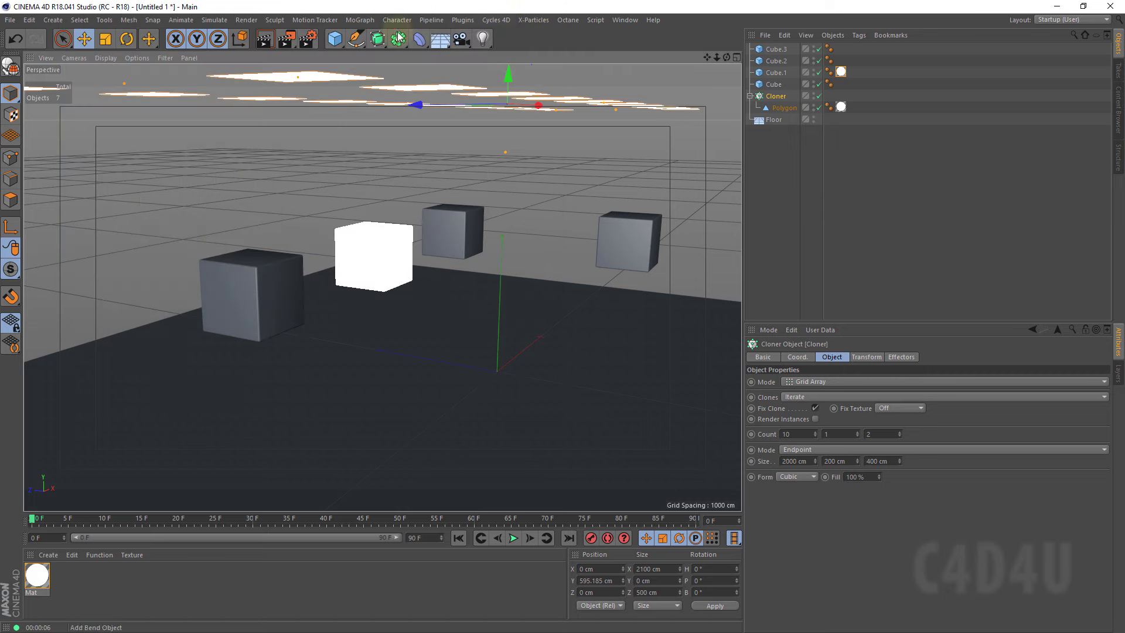
Render the active view with Physical, GI and Ambient Occlusion.
click(265, 40)
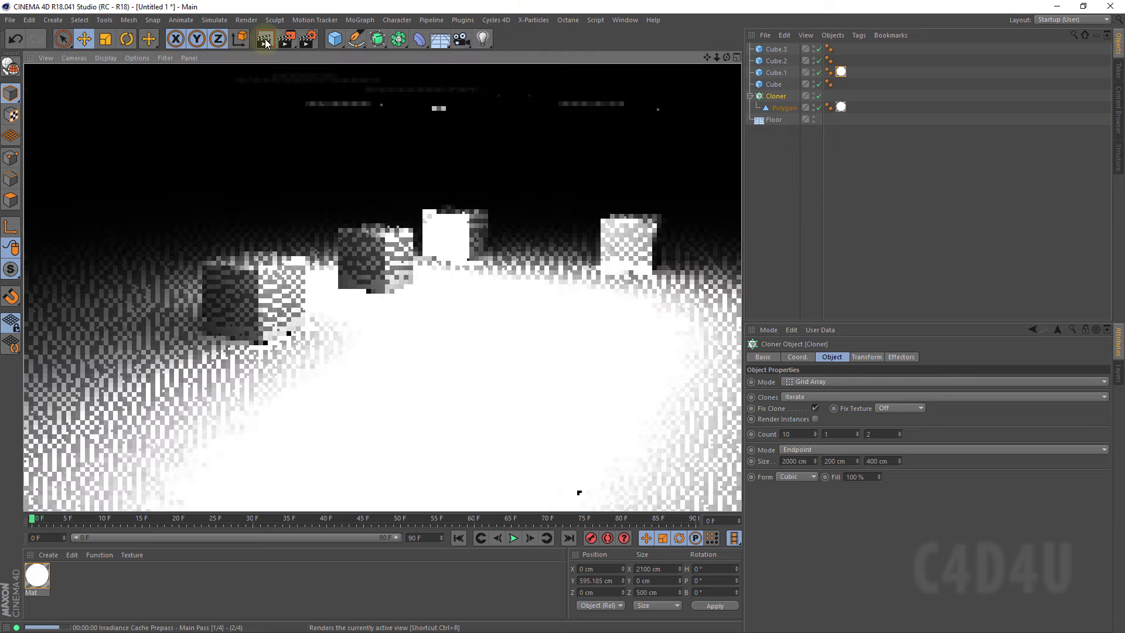